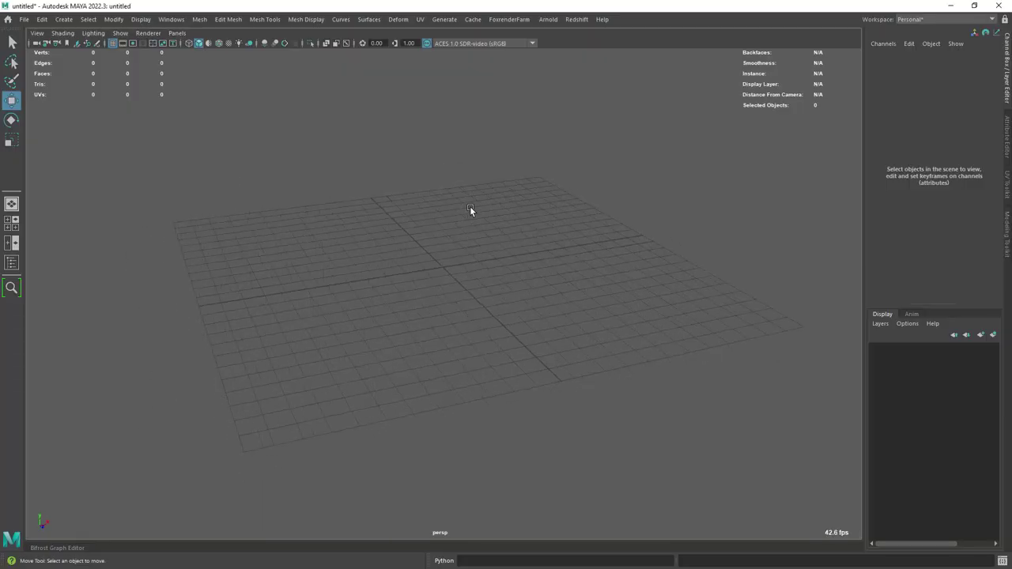
Create a platonic solid in the scene and set its radius to 3 and spherical inflation to 0.9.
shift+right_drag(466, 188, 469, 225)
click(948, 207)
middle_drag(664, 262, 739, 252)
click(940, 215)
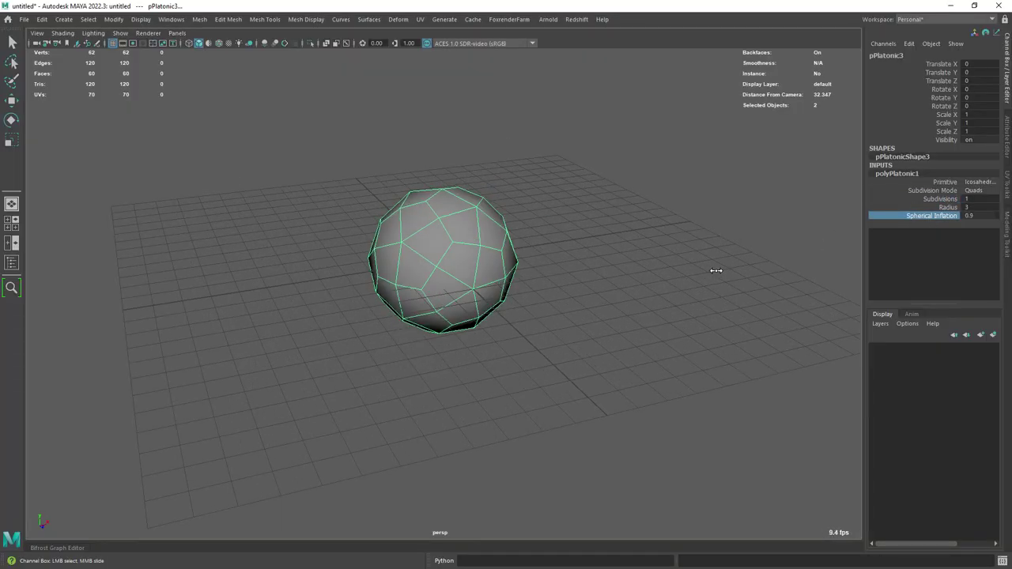
Select the platonic solid and open the Shatter effect options with the solid shatter settings.
key(w)
alt+right_drag(586, 277, 633, 285)
click(585, 293)
alt+drag(586, 293, 526, 288)
click(495, 249)
key(space)
click(581, 205)
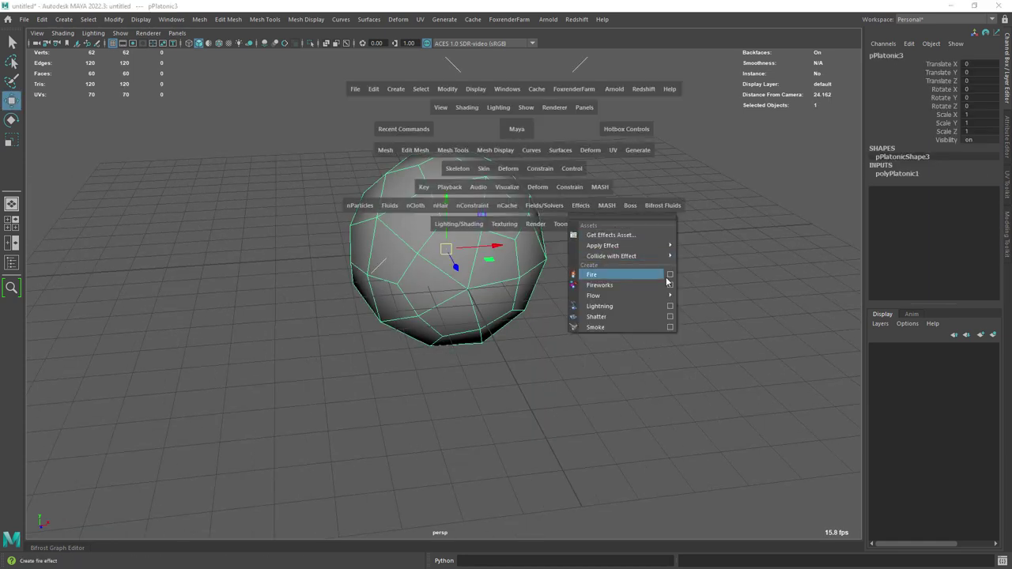
click(671, 316)
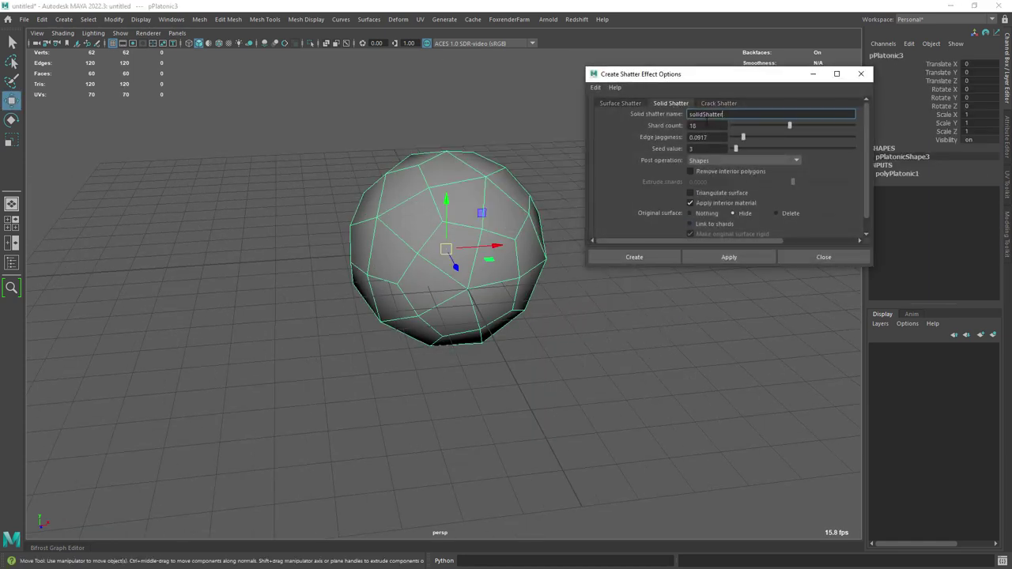
click(42, 19)
click(205, 149)
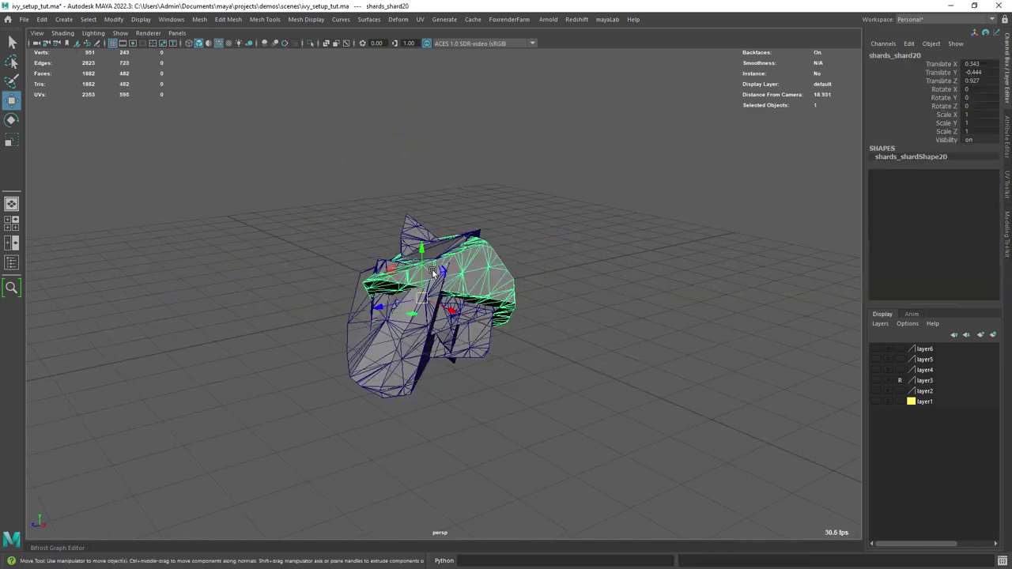
Hide the shards and show the top level of bifrostGraphShape1 in the Bifrost Graph Editor.
key(ctrl+h)
click(72, 548)
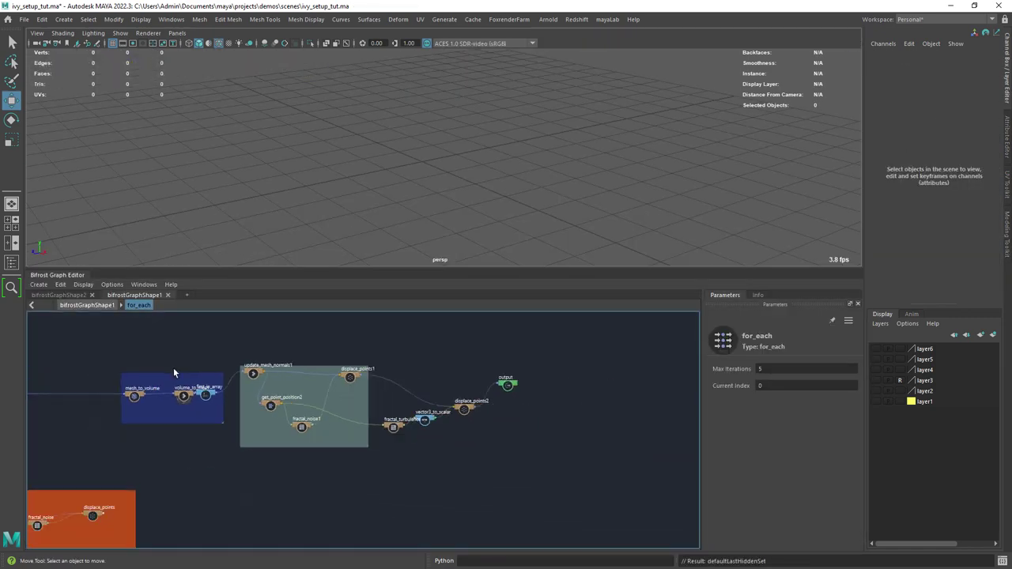
scroll(292, 359, down, 3)
alt+middle_drag(292, 359, 582, 348)
scroll(200, 363, up, 8)
double_click(194, 361)
alt+middle_drag(194, 353, 440, 334)
scroll(307, 421, up, 4)
scroll(273, 390, down, 3)
alt+right_drag(249, 381, 271, 358)
Add the five shards from the Outliner to the graph as a path input, and delete that extra node.
key(shift+o)
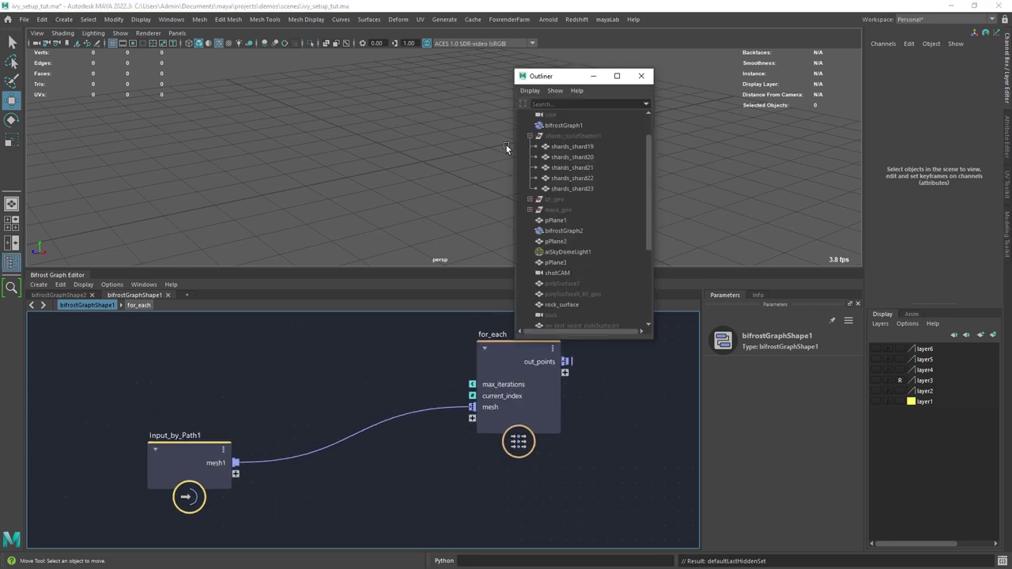
click(568, 138)
drag(583, 185, 284, 389)
click(640, 75)
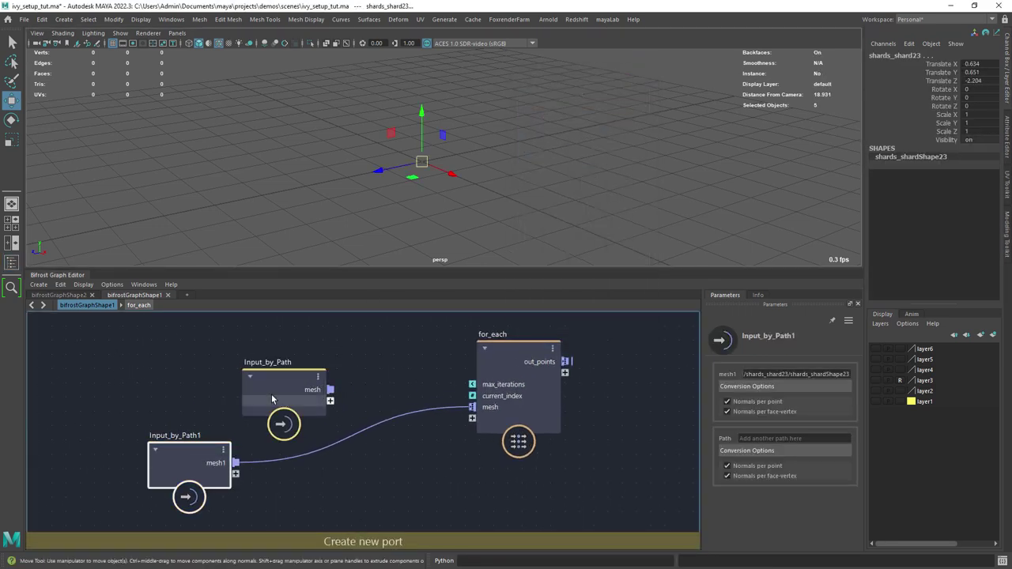
click(284, 399)
key(Delete)
Review the Input_by_Path1 node's mesh path and enter the for_each compound.
key(a)
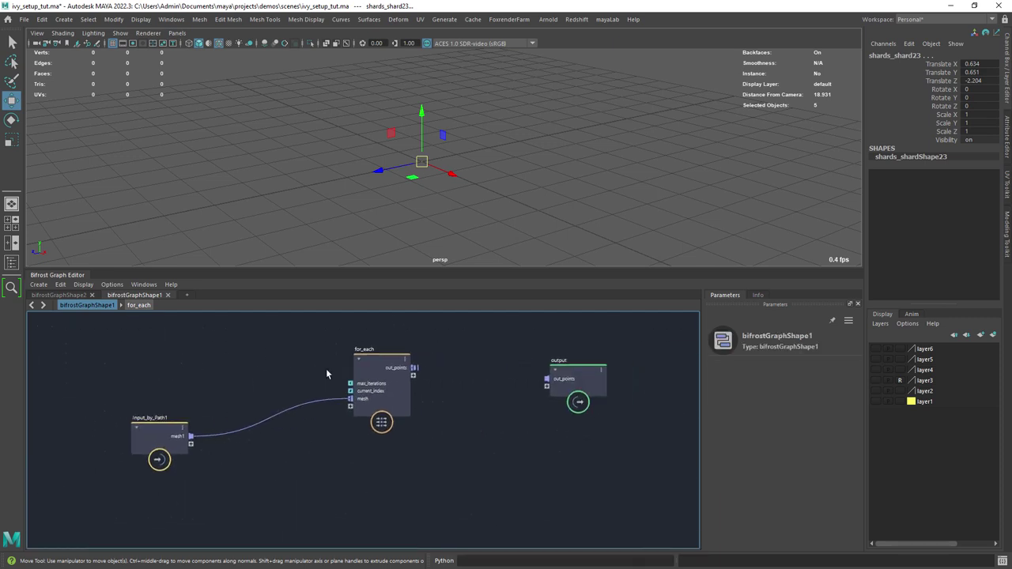
scroll(202, 409, up, 1)
click(150, 448)
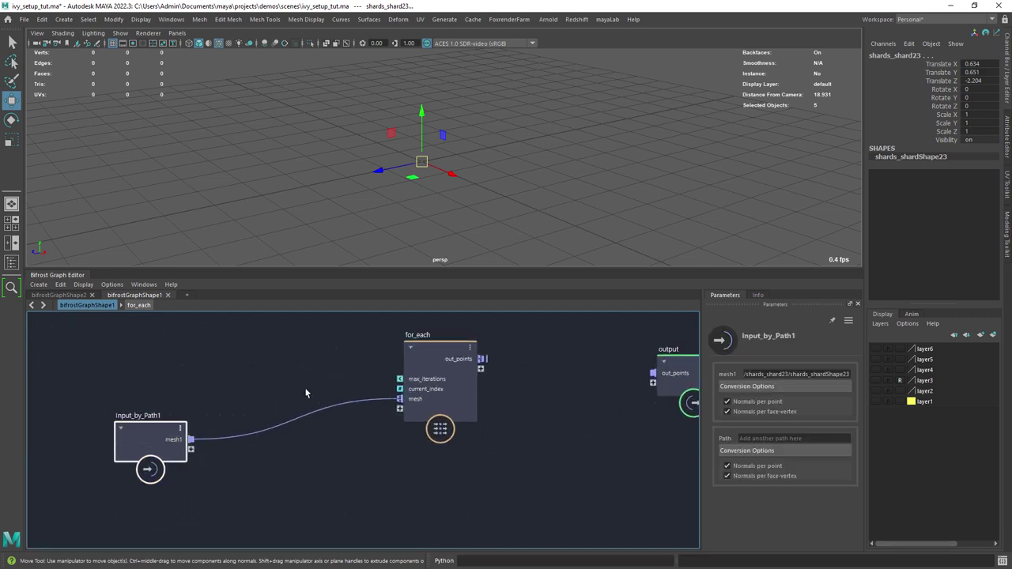
drag(440, 355, 638, 376)
double_click(423, 351)
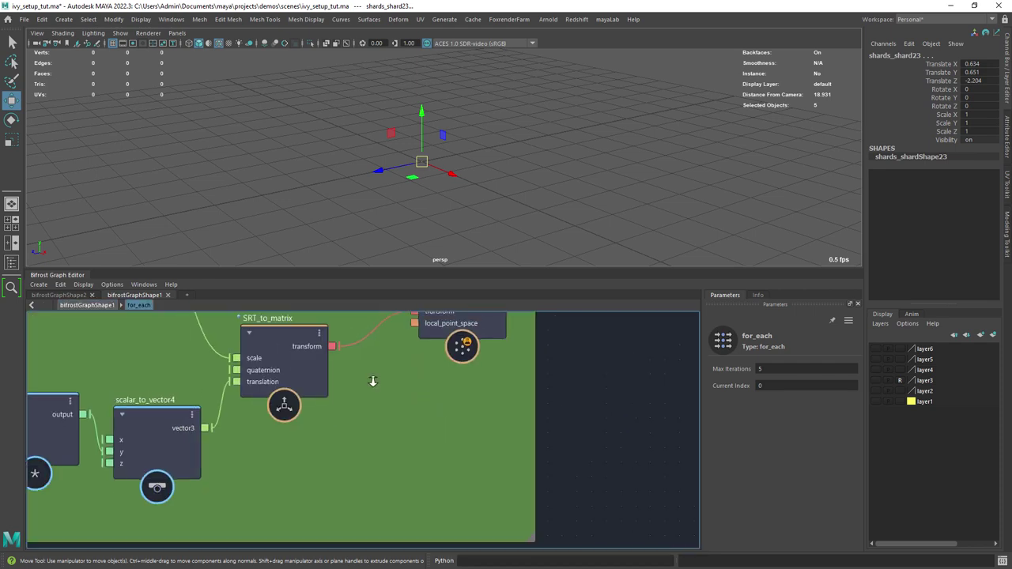
Add a terminal node inside for_each and move the input node closer to the green transform group.
scroll(253, 351, up, 6)
alt+middle_drag(399, 416, 193, 427)
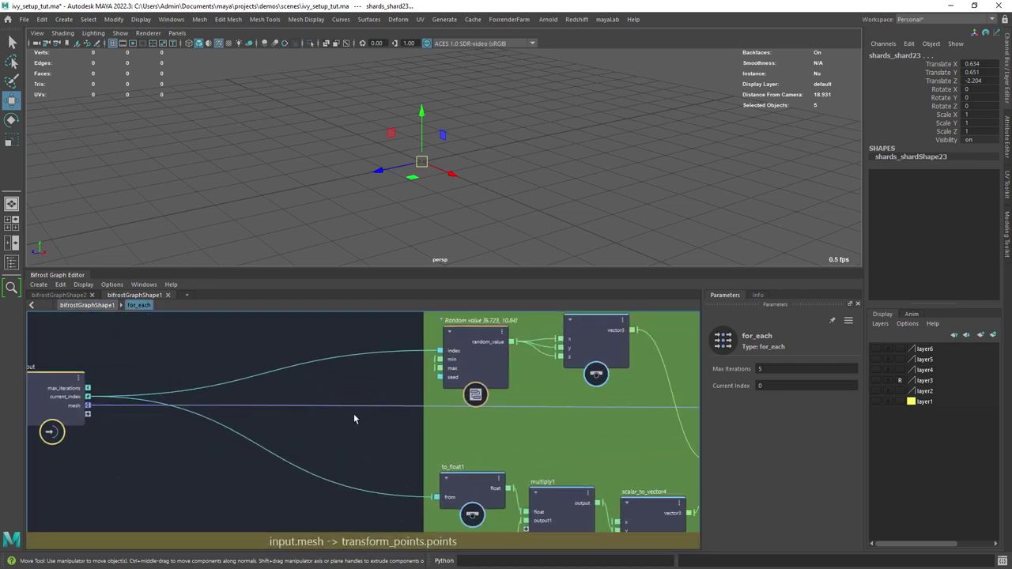
scroll(307, 426, down, 3)
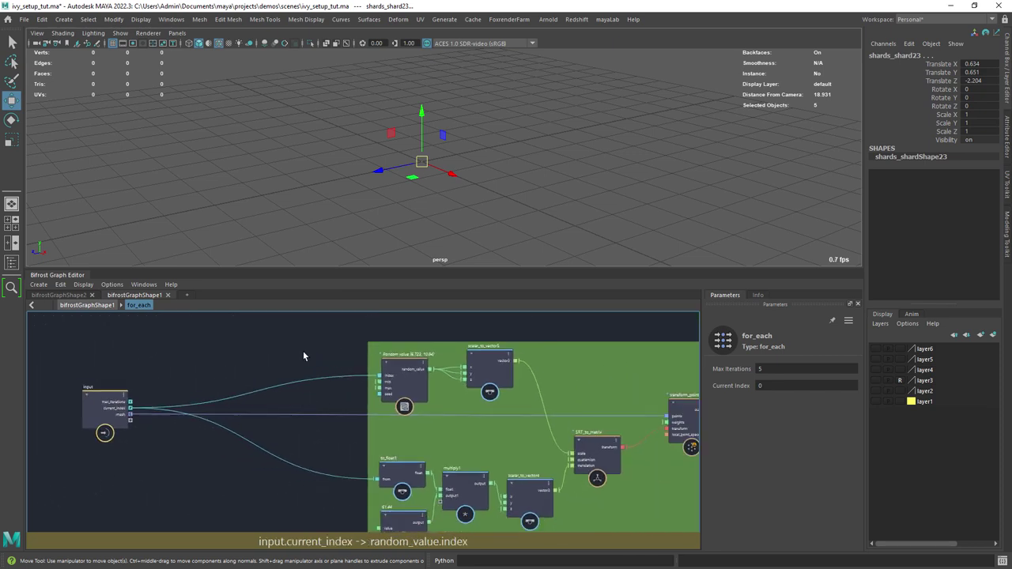
click(253, 345)
drag(308, 360, 696, 334)
drag(93, 391, 271, 395)
scroll(333, 364, up, 2)
click(237, 366)
Place the terminal beside transform_points and connect out_points to its diagnostic input to preview the spread-out shards.
alt+middle_drag(490, 348, 273, 356)
drag(520, 327, 608, 372)
drag(550, 411, 579, 379)
alt+drag(447, 155, 506, 131)
scroll(490, 139, down, 10)
alt+middle_drag(491, 138, 500, 215)
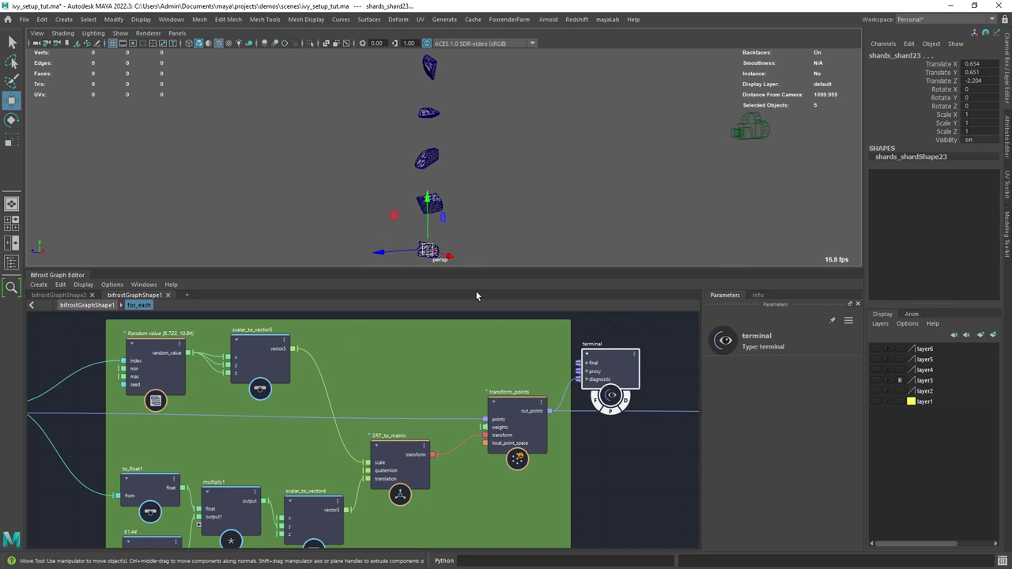
scroll(460, 350, down, 2)
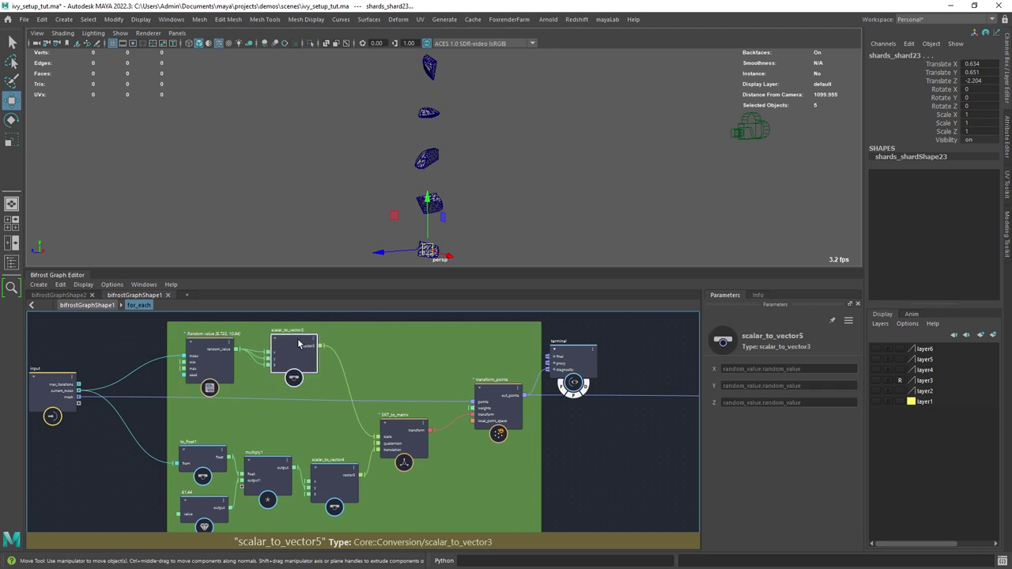
Try a Min of 2.382, a Max of 24.2 and another seed on random_value, and undo the changes.
click(210, 347)
drag(718, 385, 607, 382)
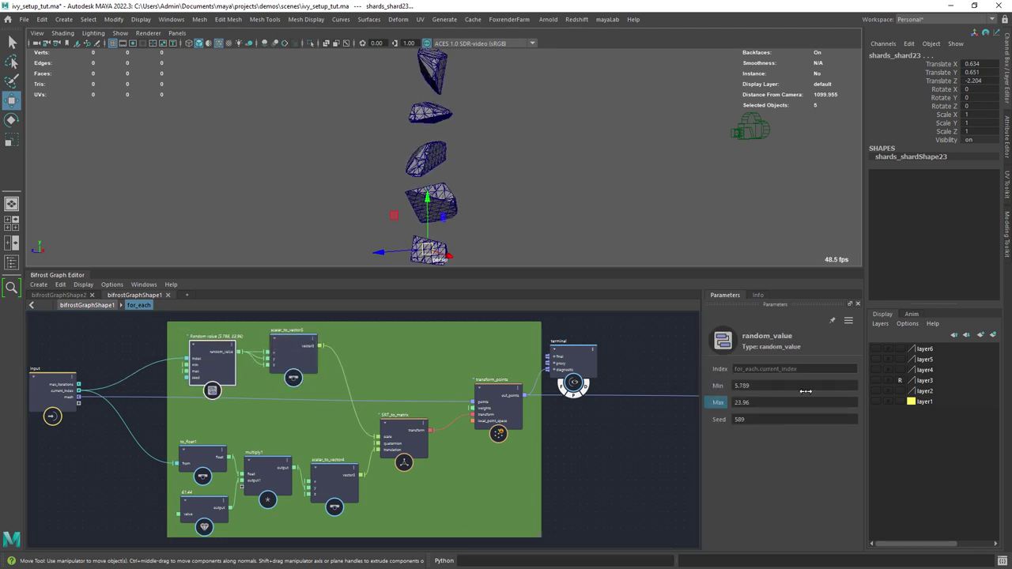
scroll(529, 177, down, 3)
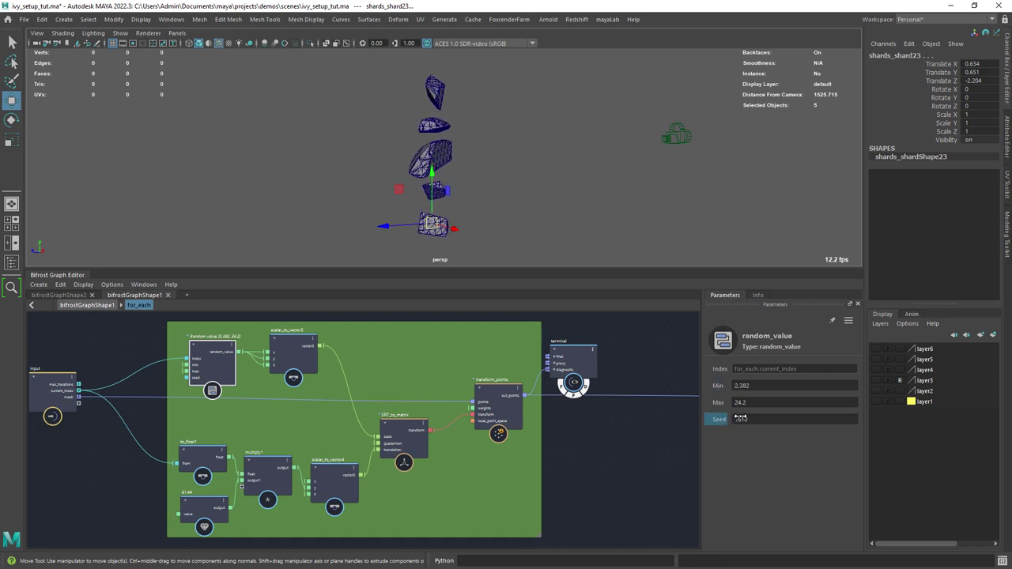
key(ctrl+z)
key(ctrl+z)
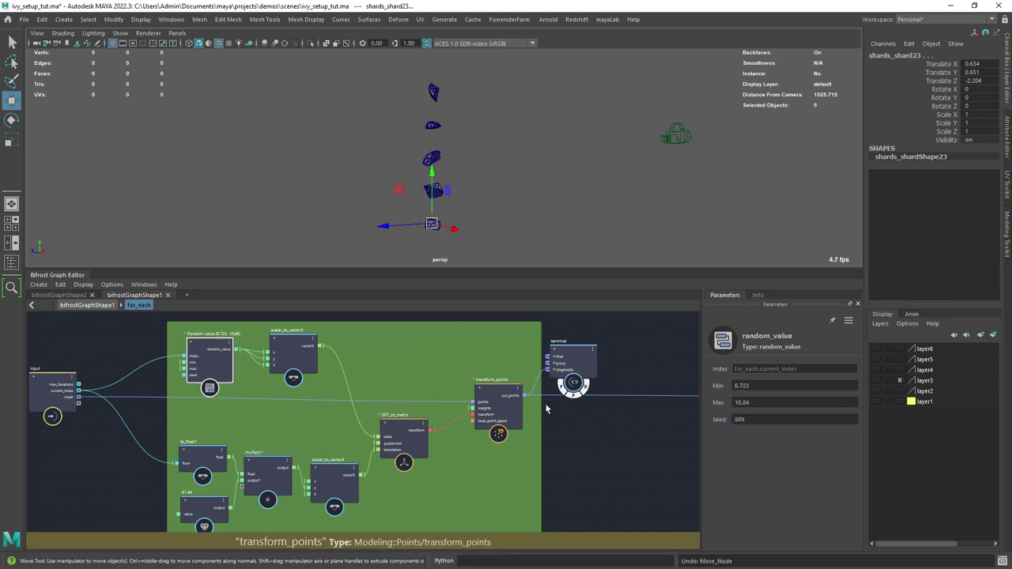
Set the value1 constant that feeds multiply1 to 77.67 to increase the spacing between the shards.
click(572, 356)
scroll(393, 473, up, 2)
alt+middle_drag(256, 394, 217, 423)
click(314, 424)
click(139, 474)
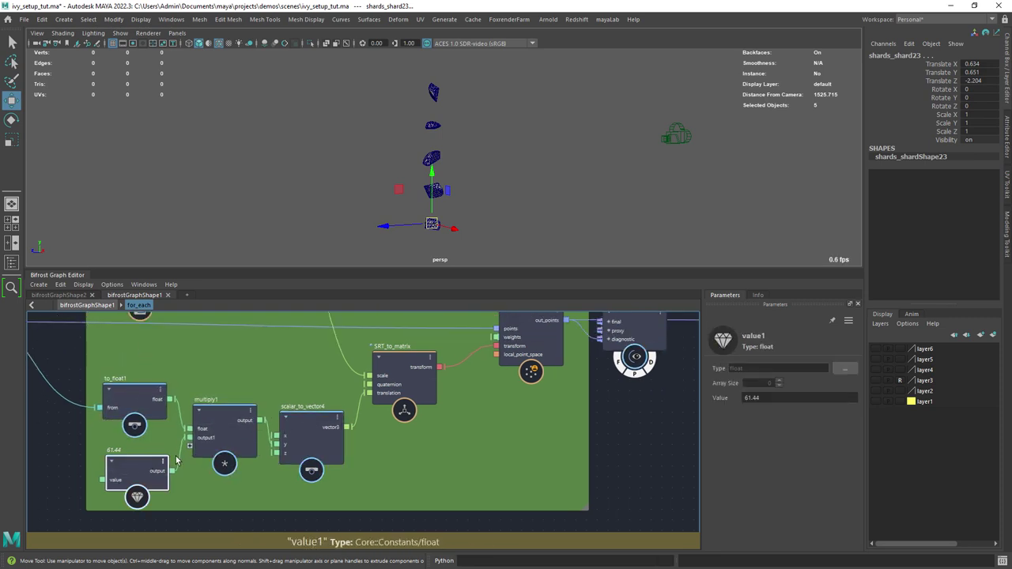
mouse_move(725, 398)
mouse_down()
mouse_move(749, 397)
mouse_move(736, 394)
mouse_up()
alt+middle_drag(332, 431, 329, 465)
Inspect the multiply1, scalar_to_vector4 and SRT_to_matrix nodes that build the shard transform.
click(226, 456)
click(298, 456)
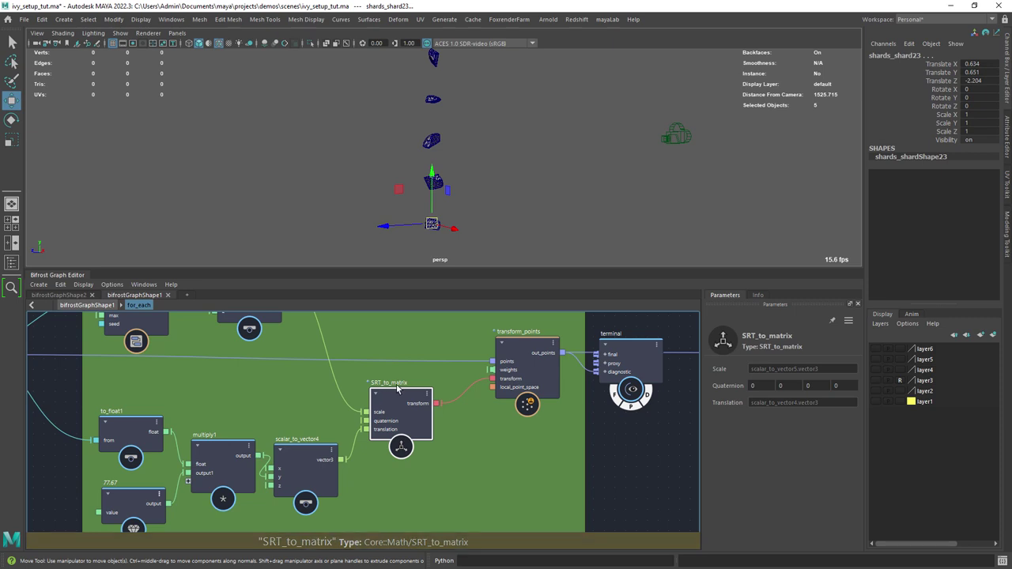
double_click(400, 386)
click(474, 425)
alt+middle_drag(474, 420, 362, 469)
Move the terminal node from transform_points to just below the mesh_to_volume node.
click(419, 399)
alt+middle_drag(461, 405, 369, 411)
scroll(385, 398, up, 1)
drag(421, 400, 483, 409)
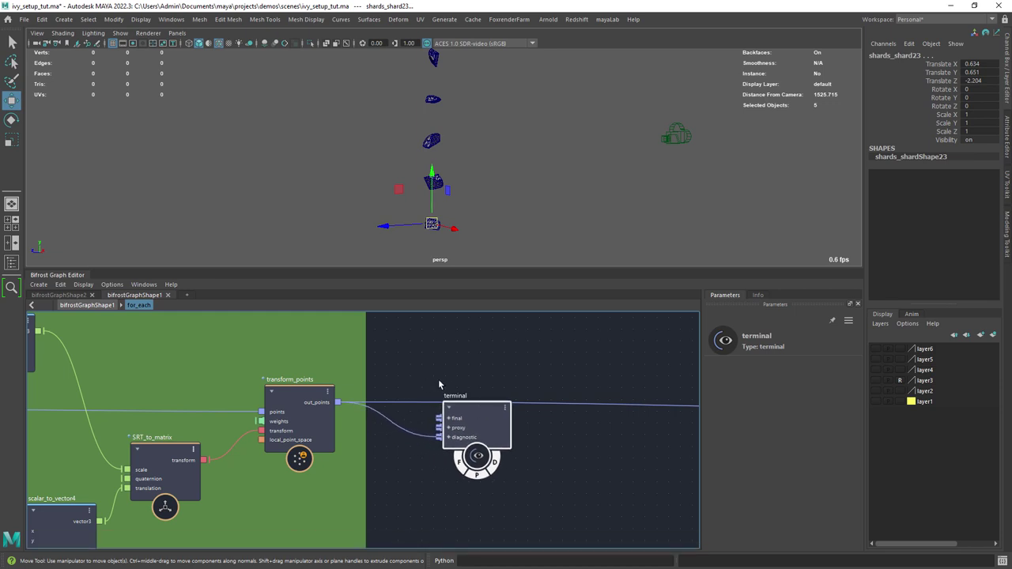
alt+right_drag(502, 382, 398, 333)
alt+middle_drag(563, 387, 394, 380)
drag(323, 395, 635, 451)
alt+middle_drag(537, 443, 320, 411)
alt+right_drag(320, 410, 376, 464)
drag(455, 511, 439, 432)
Connect mesh_to_volume's volume output to the terminal's diagnostic input and remove the connection from transform_points.
scroll(352, 367, up, 2)
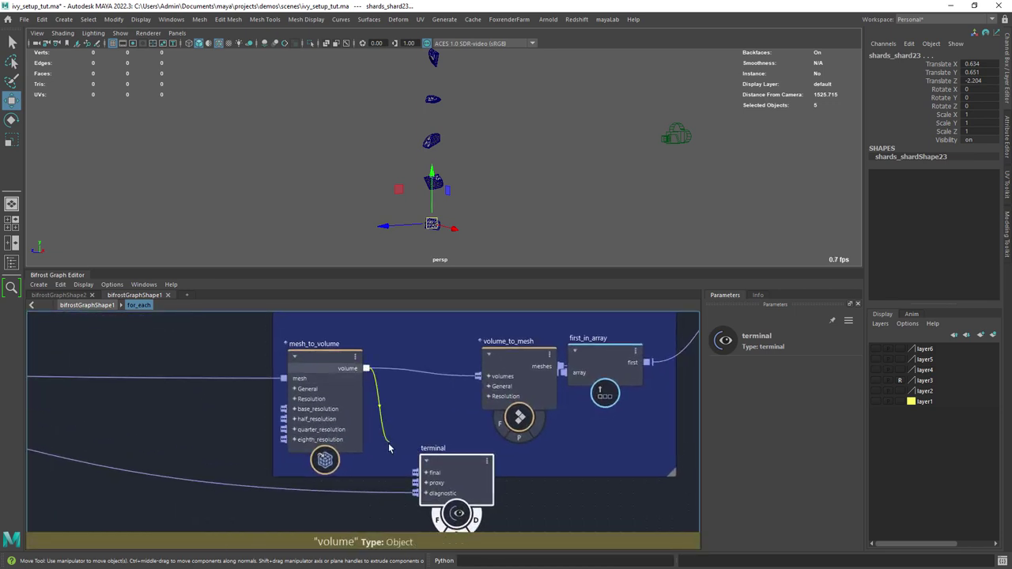
click(222, 475)
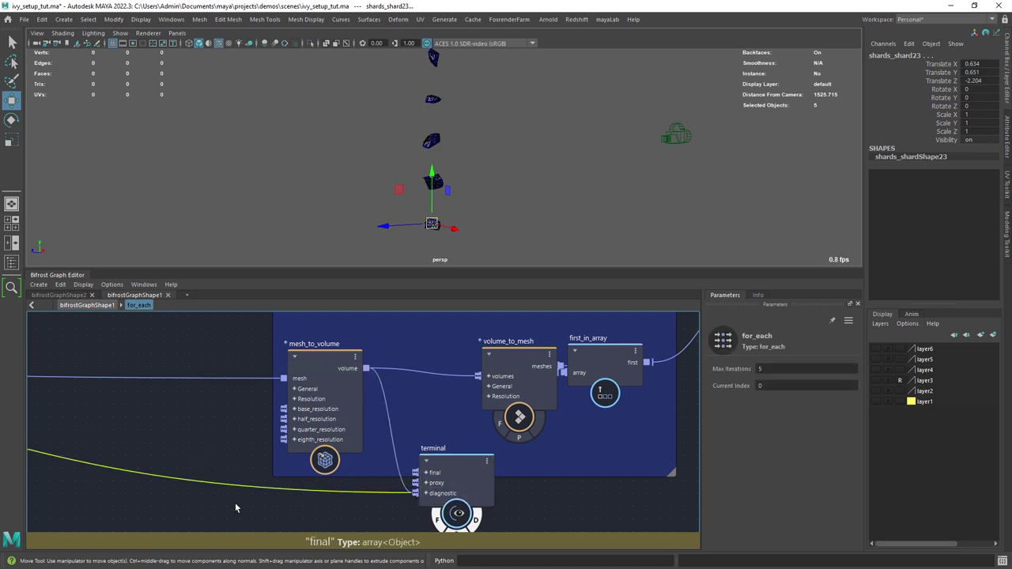
key(Delete)
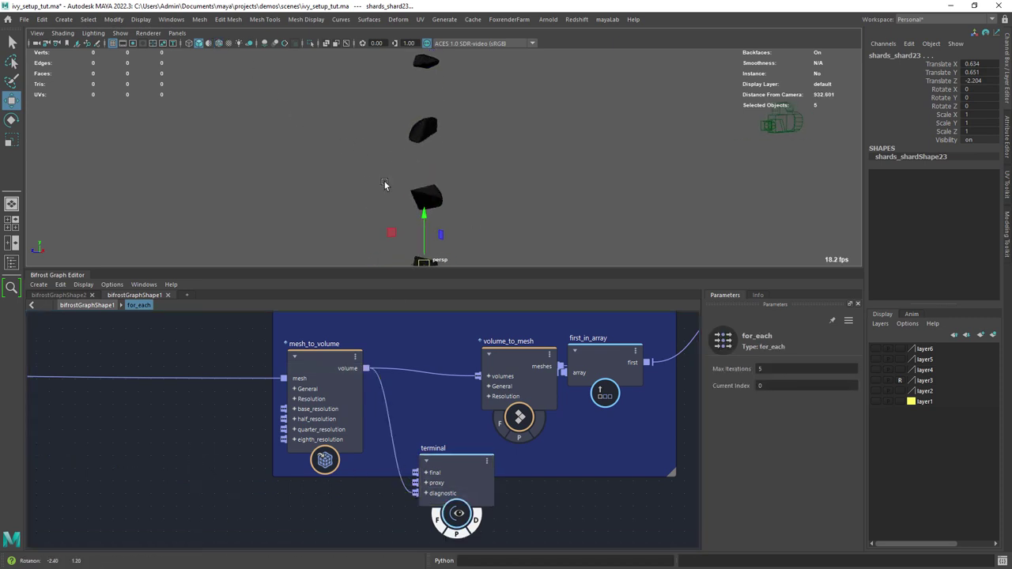
Examine the volume version of a shard up close and review mesh_to_volume's resolution settings.
alt+drag(422, 180, 400, 186)
alt+right_drag(399, 186, 456, 213)
alt+middle_drag(456, 213, 448, 151)
alt+right_drag(449, 150, 404, 210)
click(405, 210)
alt+drag(404, 210, 441, 226)
drag(326, 361, 311, 362)
scroll(801, 470, down, 3)
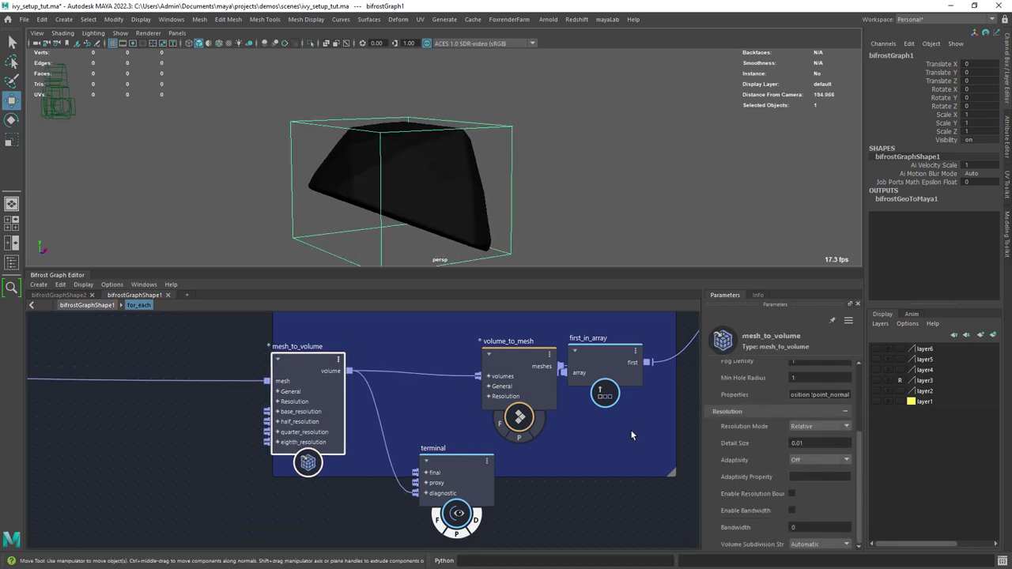
Move the terminal below first_in_array and feed its diagnostic input from volume_to_mesh's meshes instead of the volume.
drag(439, 458, 594, 447)
drag(540, 359, 491, 371)
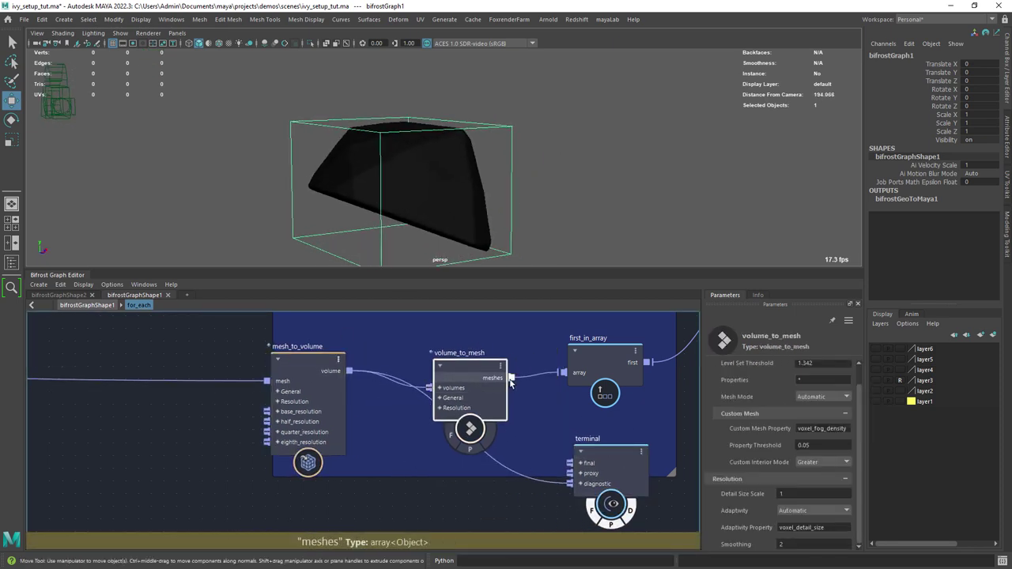
click(519, 476)
drag(539, 481, 532, 483)
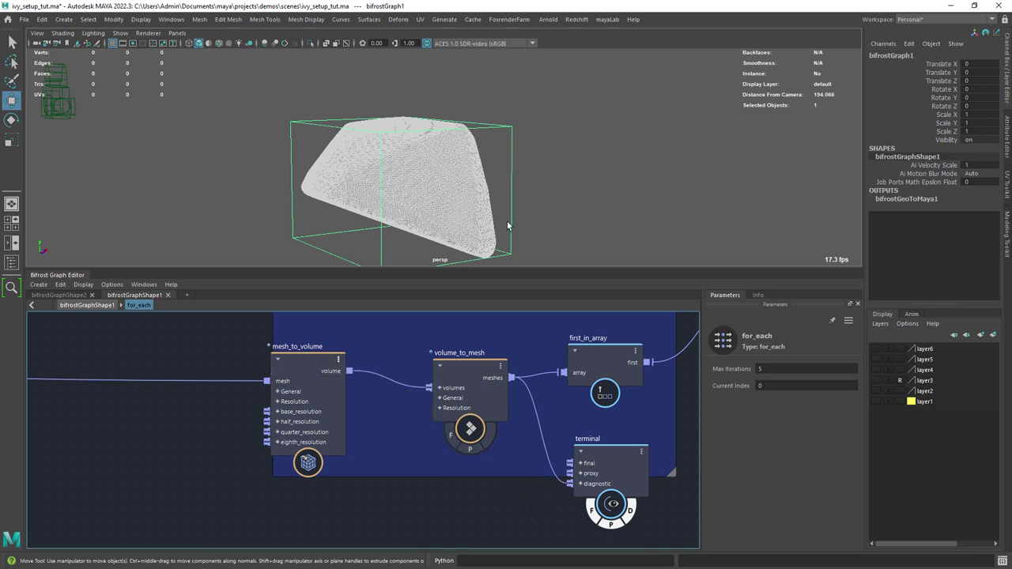
click(570, 217)
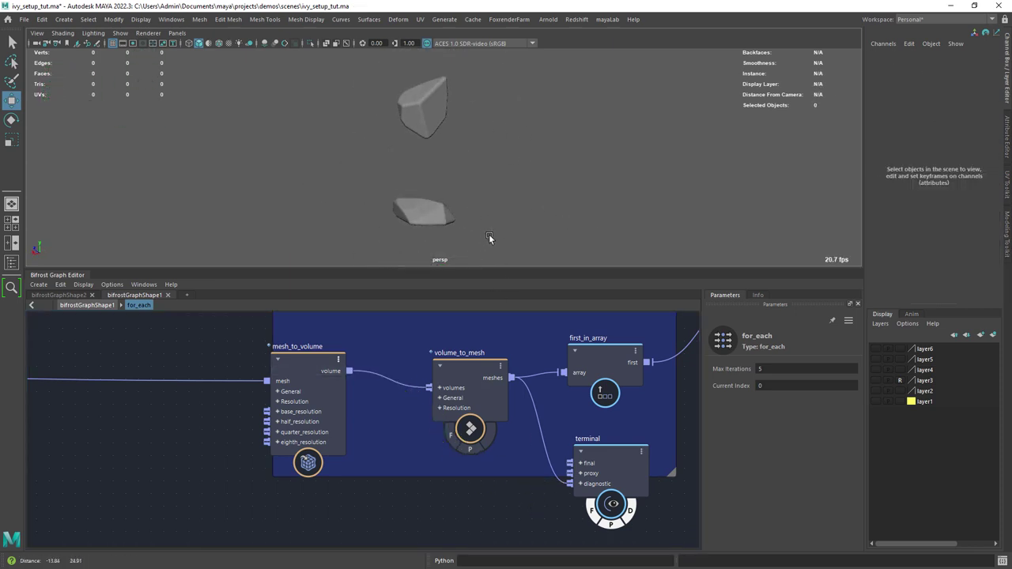
Review mesh_to_volume's Store Level Set option and examine the converted shard's edges up close.
click(311, 361)
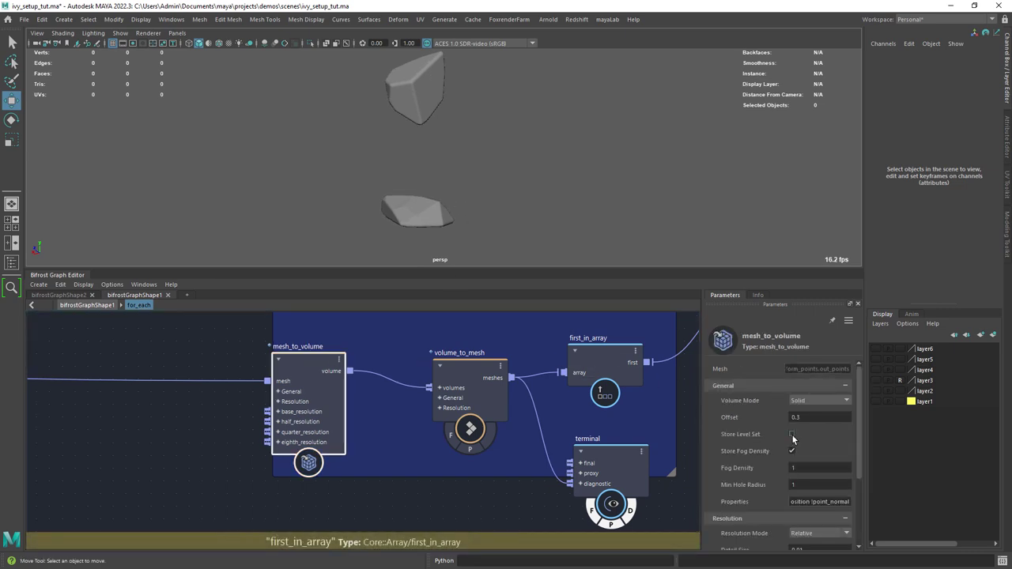
scroll(474, 134, up, 3)
alt+middle_drag(463, 130, 503, 273)
alt+drag(538, 209, 509, 206)
scroll(495, 206, up, 3)
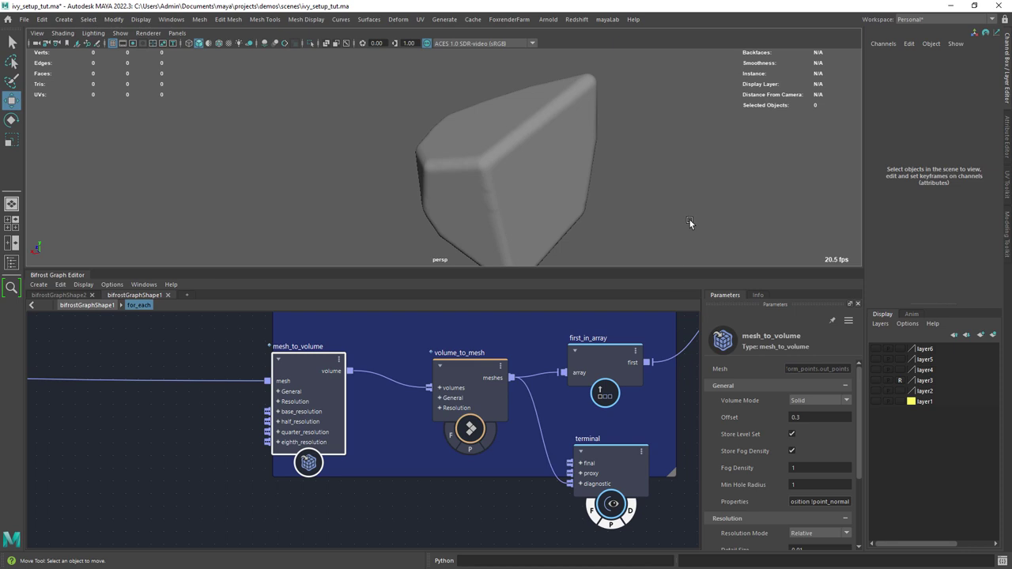
scroll(689, 223, down, 5)
Move the terminal node beside displace_points1, just outside the fractal_noise1 displacement group.
scroll(545, 373, down, 2)
alt+middle_drag(598, 376, 428, 380)
scroll(461, 378, down, 2)
alt+middle_drag(496, 389, 447, 403)
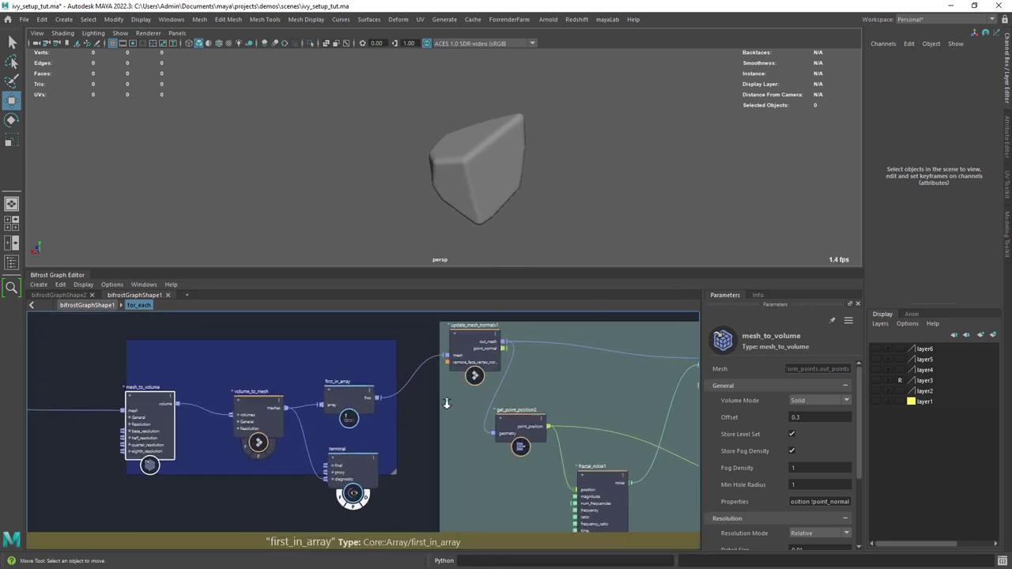
drag(366, 465, 492, 440)
scroll(490, 419, down, 1)
alt+middle_drag(487, 403, 380, 385)
drag(368, 421, 616, 467)
alt+middle_drag(614, 462, 523, 461)
drag(526, 470, 585, 381)
Feed the terminal's diagnostic input from displace_points1's out_points and remove the connection from volume_to_mesh.
click(564, 407)
key(Delete)
drag(547, 346, 545, 340)
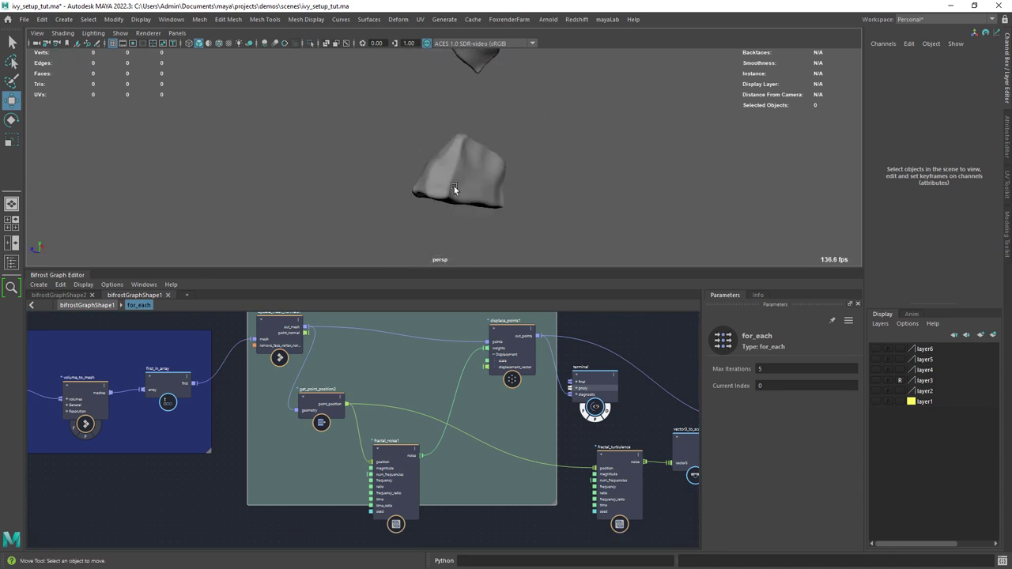
Inspect the displaced shards along with the displace_points1 and fractal_noise1 settings.
alt+drag(474, 193, 506, 207)
click(520, 335)
click(396, 467)
click(791, 385)
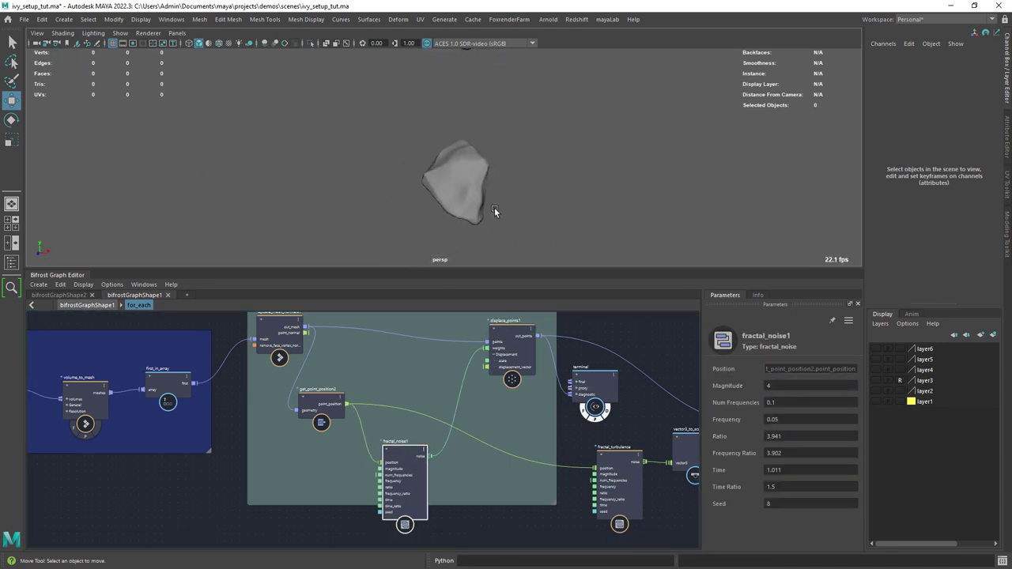
Move the terminal beside displace_points2, preview that node's out_points, and remove the connection from displace_points1.
scroll(506, 387, down, 2)
alt+middle_drag(545, 391, 332, 372)
drag(362, 370, 585, 420)
scroll(523, 459, up, 3)
drag(323, 409, 321, 413)
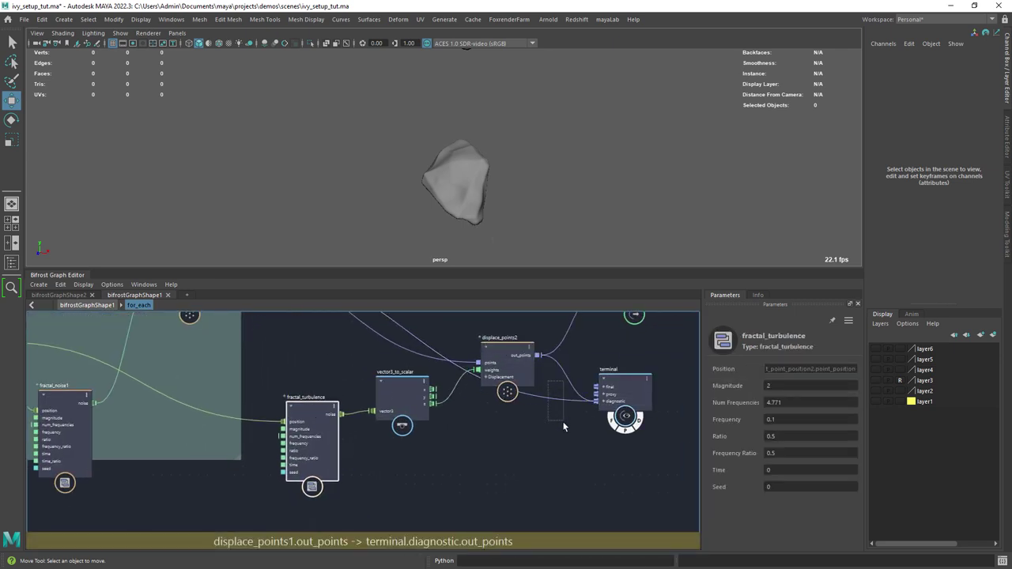
click(571, 400)
key(Delete)
mouse_move(518, 208)
alt+mouse_down()
mouse_move(553, 219)
mouse_move(511, 199)
mouse_move(519, 216)
mouse_move(498, 212)
mouse_move(528, 196)
alt+mouse_up()
Try a magnitude of 10 on the fractal_turbulence node, and restore it to 2.
click(313, 443)
double_click(773, 387)
text(10)
key(Return)
double_click(773, 387)
text(2)
key(Return)
Return to the top level of the graph and connect for_each's out_points to the output node.
alt+drag(541, 154, 484, 152)
alt+right_drag(484, 152, 443, 126)
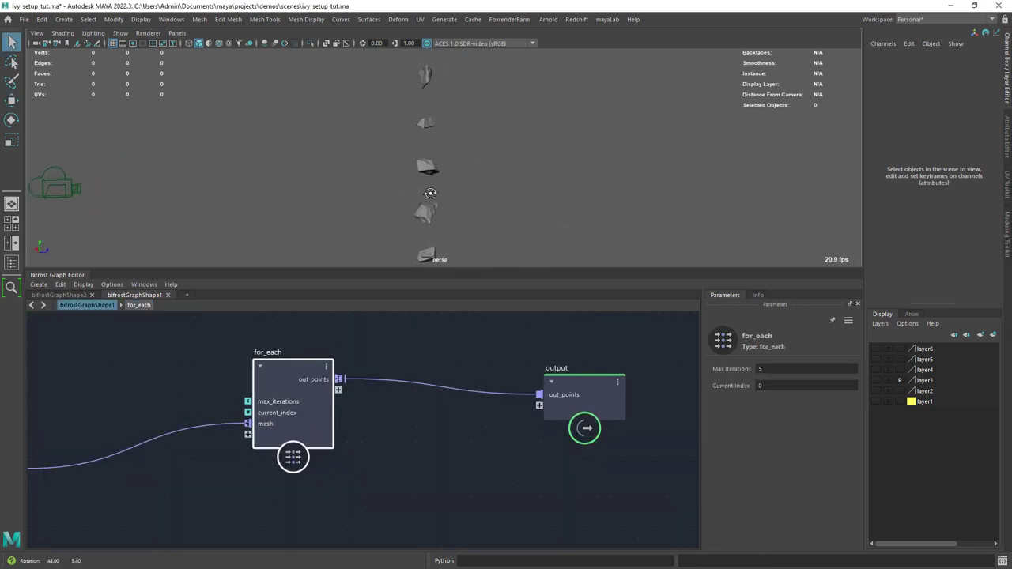
drag(319, 379, 330, 377)
scroll(437, 200, down, 1)
alt+middle_drag(439, 200, 437, 200)
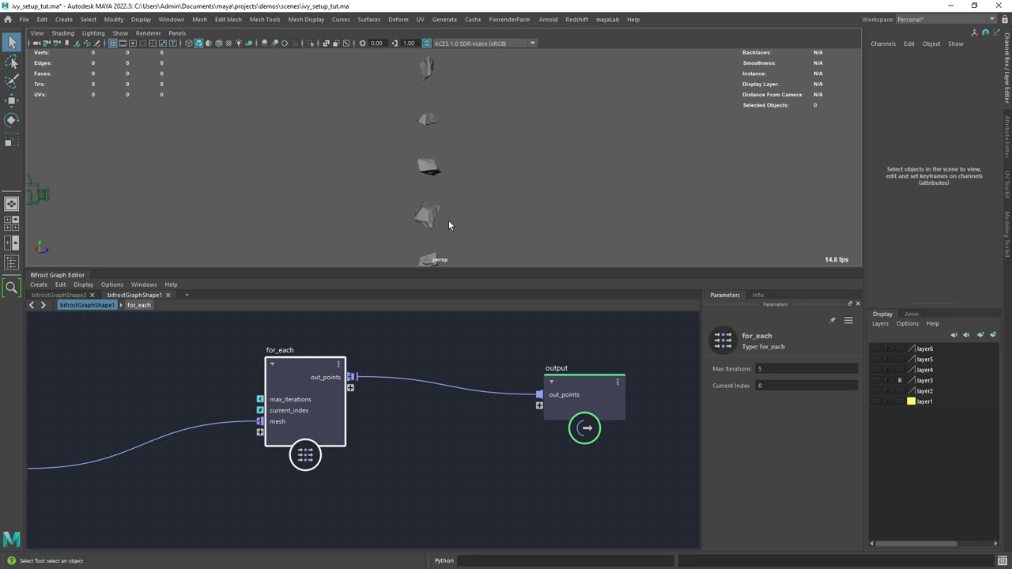
Hide bifrostGraph1 and show the bf_geo group through the Outliner.
key(shift+o)
scroll(636, 188, up, 10)
click(561, 171)
click(562, 159)
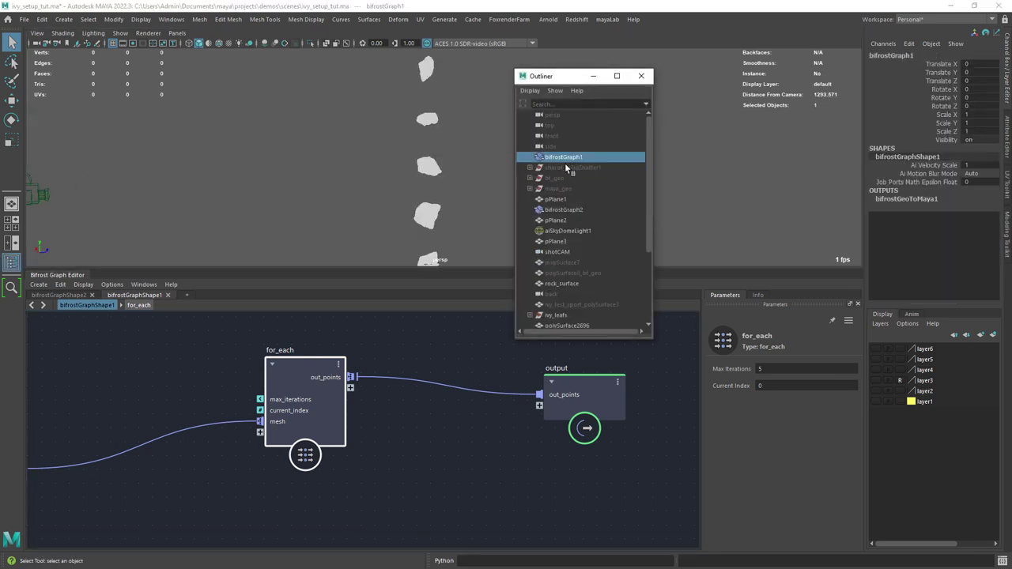
key(ctrl+h)
click(560, 179)
key(shift+h)
alt+right_drag(422, 192, 466, 162)
Inspect polySurface4's connection to bifrostGraphShape1 through bifrostGeoToMaya1 in the Node Editor.
click(406, 182)
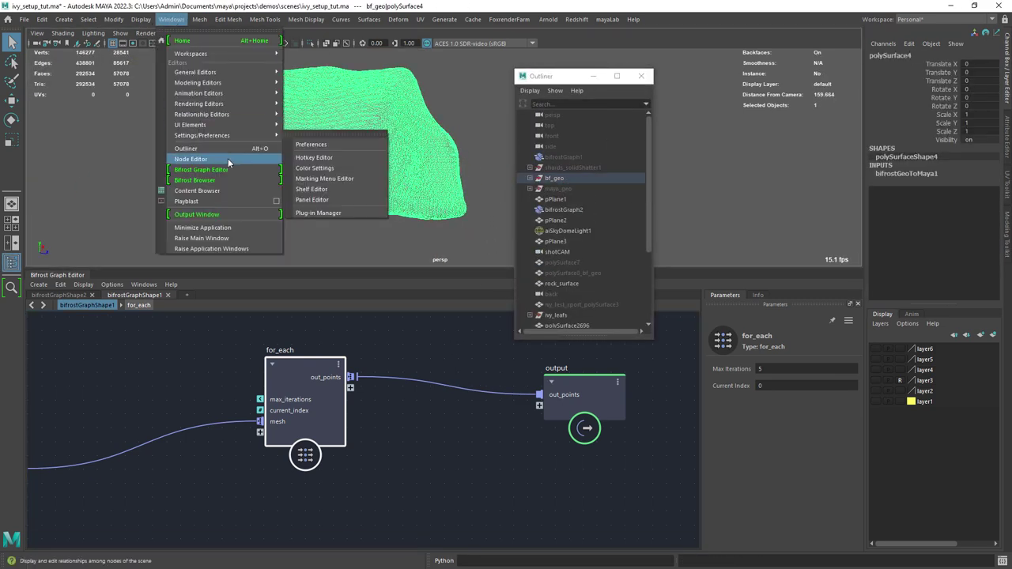
click(171, 19)
click(226, 145)
alt+right_drag(340, 257, 369, 282)
alt+middle_drag(237, 293, 382, 260)
drag(276, 269, 266, 230)
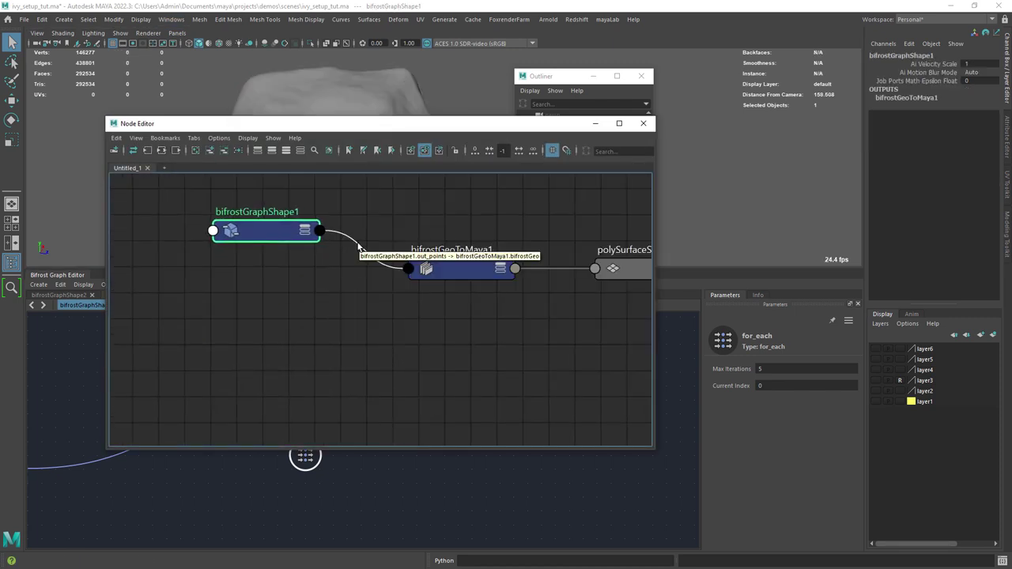
alt+middle_drag(449, 220, 283, 242)
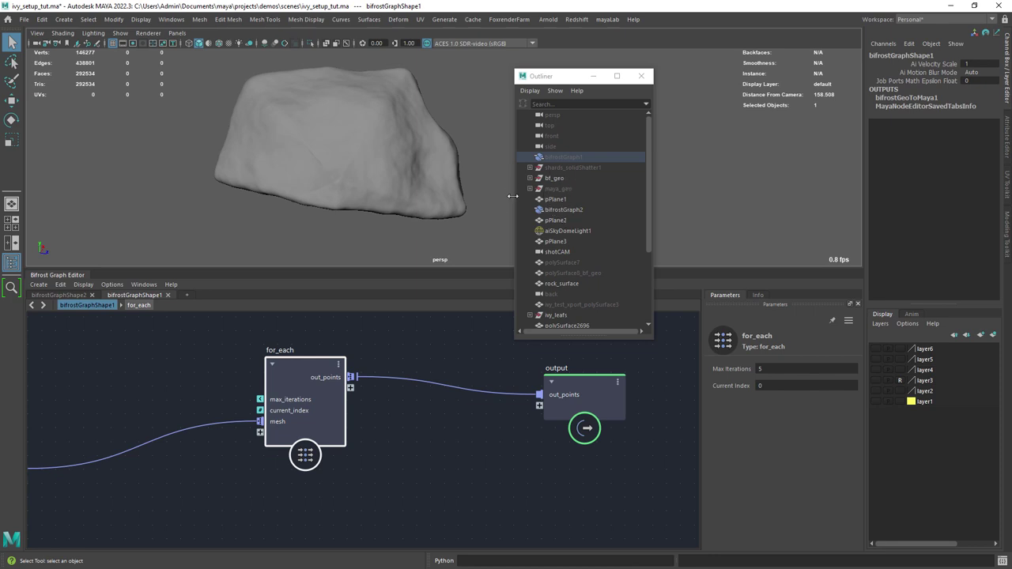
Select the five polySurfaces in bf_geo, and show the maya_geo group in place of bf_geo.
click(531, 179)
drag(570, 189, 574, 233)
click(42, 19)
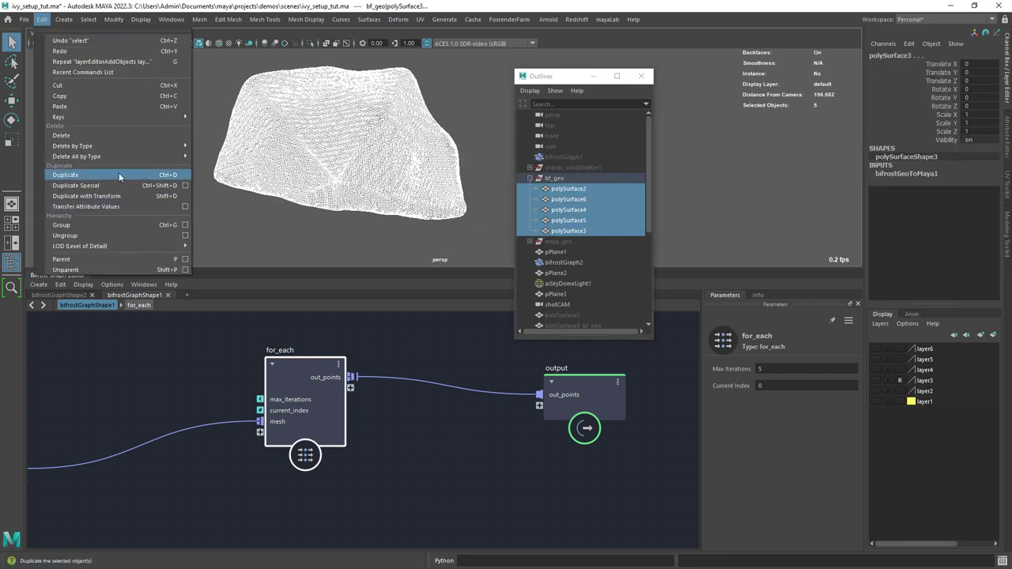
click(556, 180)
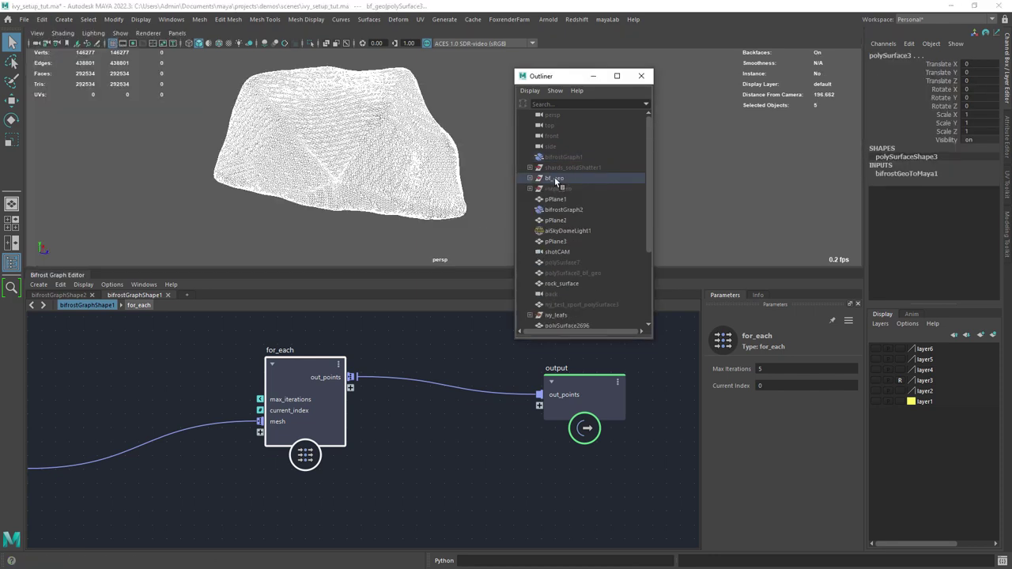
key(ctrl+h)
click(553, 191)
key(shift+h)
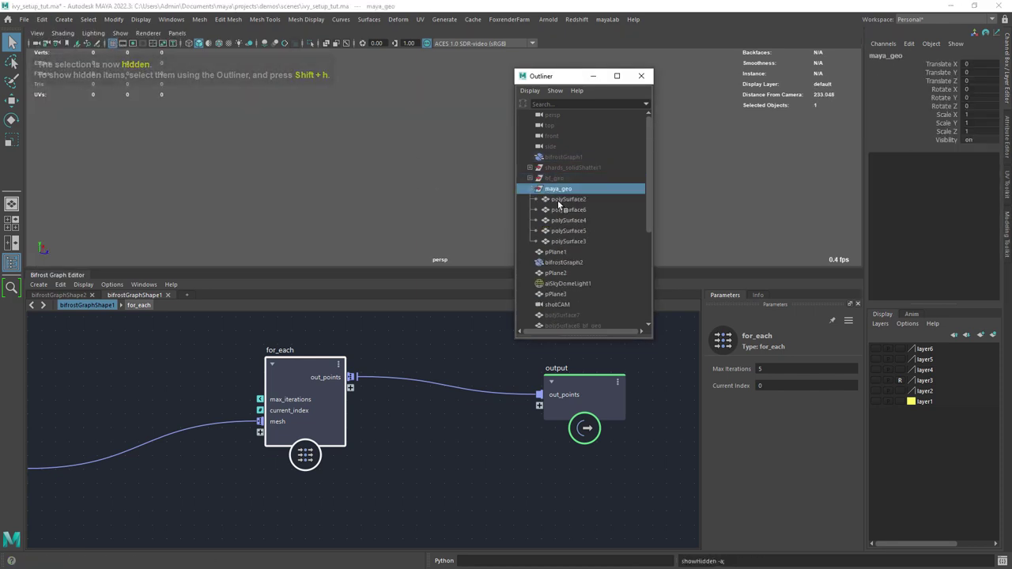
Examine the individual maya_geo rock meshes in the viewport from several angles.
alt+drag(420, 194, 316, 196)
click(422, 248)
scroll(423, 249, up, 3)
alt+drag(423, 248, 412, 189)
click(406, 183)
shift+click(354, 164)
scroll(354, 164, down, 3)
click(356, 131)
Show the bf_geo group briefly to compare it with maya_geo, and move the Outliner aside.
click(556, 192)
click(563, 177)
key(shift+h)
scroll(405, 160, down, 5)
key(w)
alt+middle_drag(378, 80, 364, 180)
key(ctrl+h)
drag(569, 80, 723, 51)
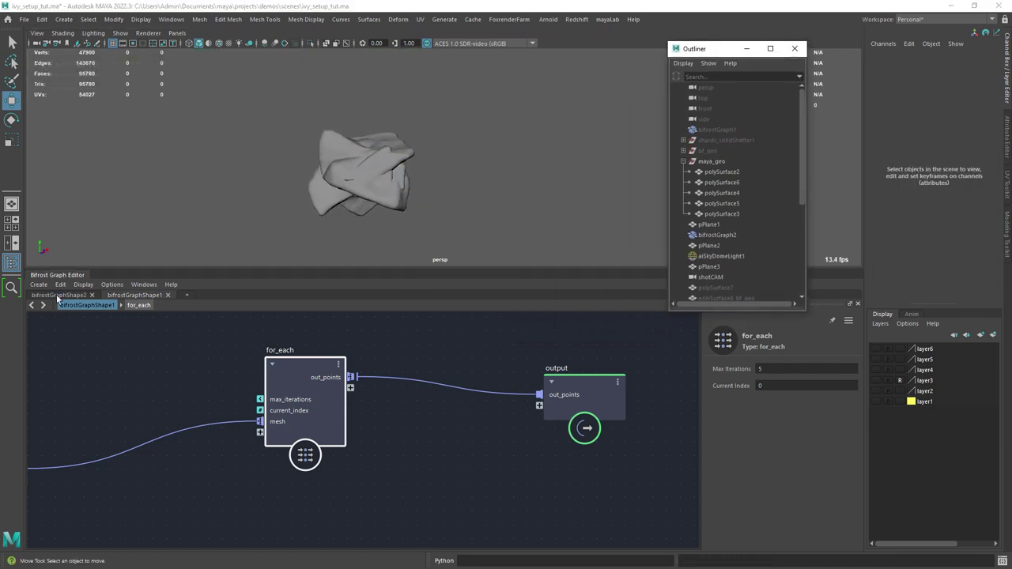
Open the bifrostGraphShape2 graph, select the five polySurfaces in maya_geo, and inspect the Input_by_Path node.
click(59, 295)
click(711, 162)
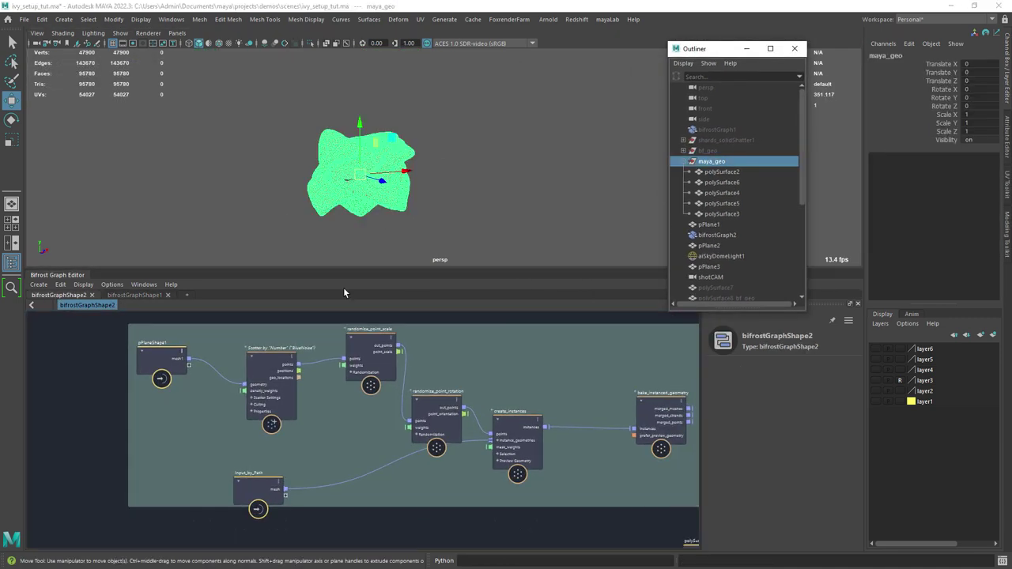
drag(718, 173, 722, 215)
drag(247, 489, 258, 479)
triple_click(787, 374)
click(11, 263)
Add a terminal node beside bake_instanced_geometry to preview its merged_meshes as diagnostic.
scroll(282, 356, down, 5)
alt+middle_drag(395, 371, 336, 337)
scroll(317, 376, up, 4)
alt+middle_drag(316, 376, 367, 451)
scroll(341, 342, up, 4)
click(341, 342)
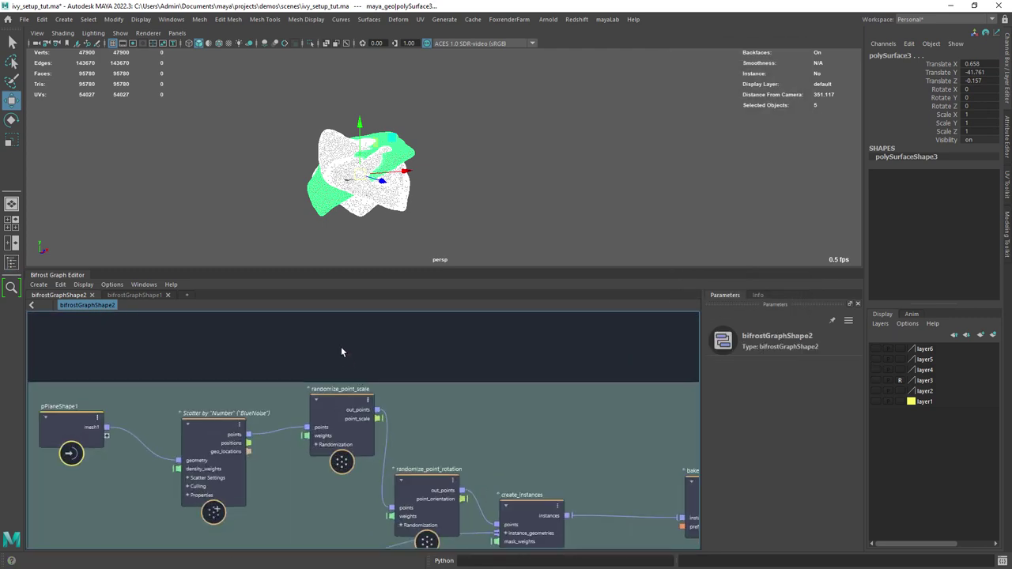
key(Tab)
click(356, 354)
drag(413, 341, 627, 428)
alt+middle_drag(560, 443, 473, 380)
scroll(473, 380, down, 3)
scroll(473, 378, up, 4)
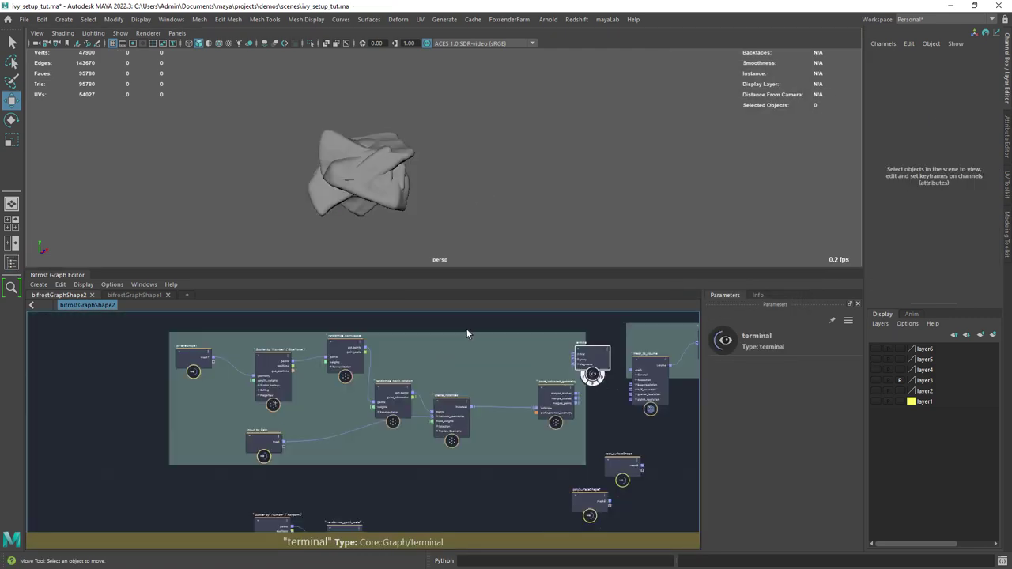
Hide the source rock meshes and turn on the visibility of layer6.
click(408, 159)
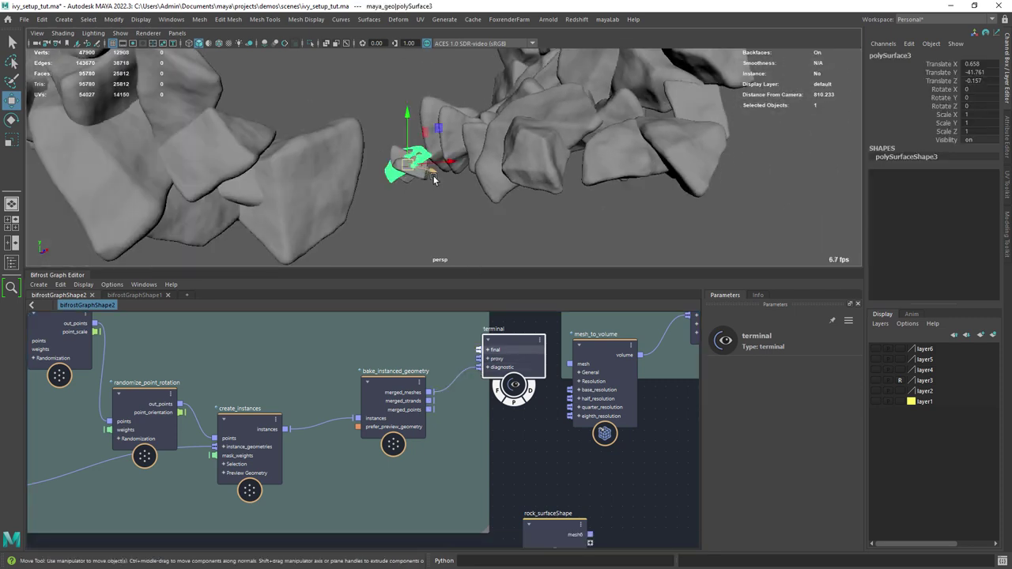
key(ctrl+h)
alt+right_drag(433, 176, 277, 103)
click(875, 349)
alt+drag(514, 190, 388, 140)
alt+right_drag(388, 140, 440, 161)
click(440, 162)
Try moving and scaling the plane that the rocks are scattered on.
alt+drag(444, 171, 487, 176)
click(400, 185)
drag(510, 174, 495, 119)
key(ctrl+z)
alt+right_drag(496, 182, 467, 198)
key(r)
drag(452, 218, 435, 170)
key(alt+h)
key(ctrl+z)
alt+right_drag(434, 169, 400, 182)
Examine the pPlaneShape1 and Input_by_Path nodes that feed the first rock scatter.
key(q)
alt+middle_drag(296, 360, 589, 378)
alt+right_drag(355, 373, 332, 385)
alt+middle_drag(333, 385, 365, 370)
click(172, 357)
click(265, 491)
click(369, 196)
click(388, 352)
Change the seed on scatter_points and raise the minimum scale on randomize_point_scale.
click(282, 362)
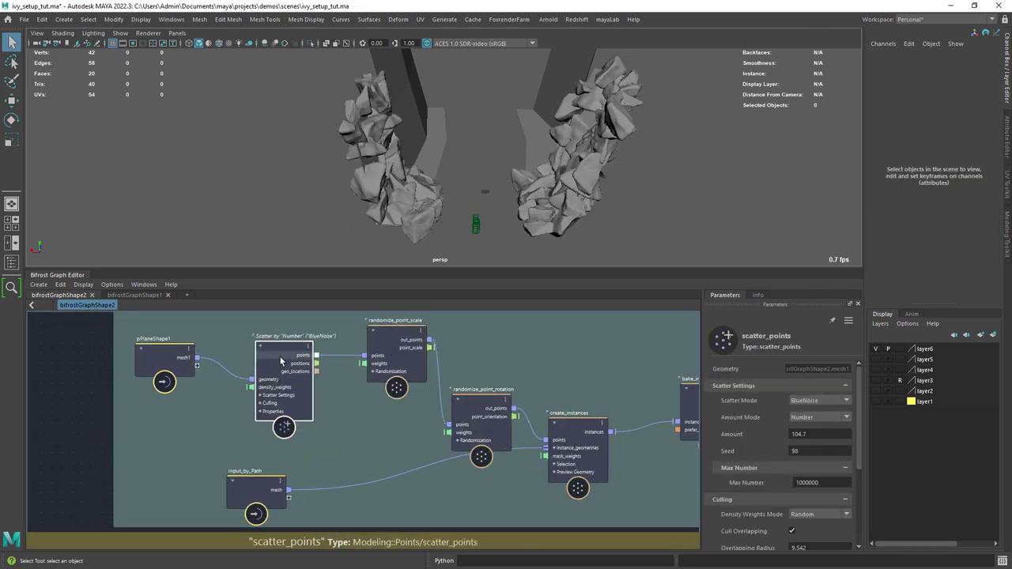
drag(737, 452, 766, 450)
click(394, 340)
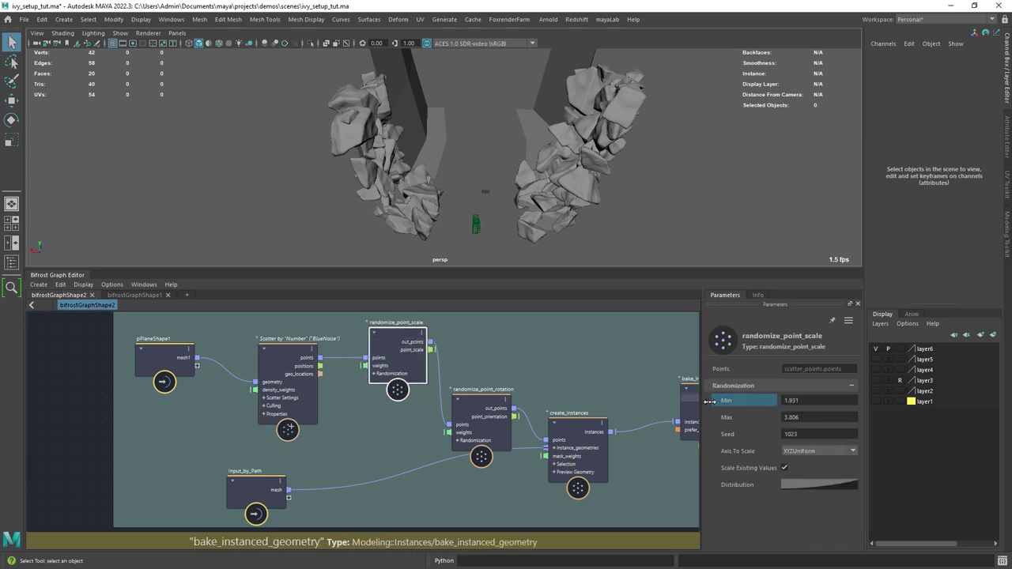
drag(757, 404, 842, 402)
Review the randomize_point_rotation, create_instances and bake_instanced_geometry nodes.
click(479, 406)
middle_drag(567, 386, 419, 379)
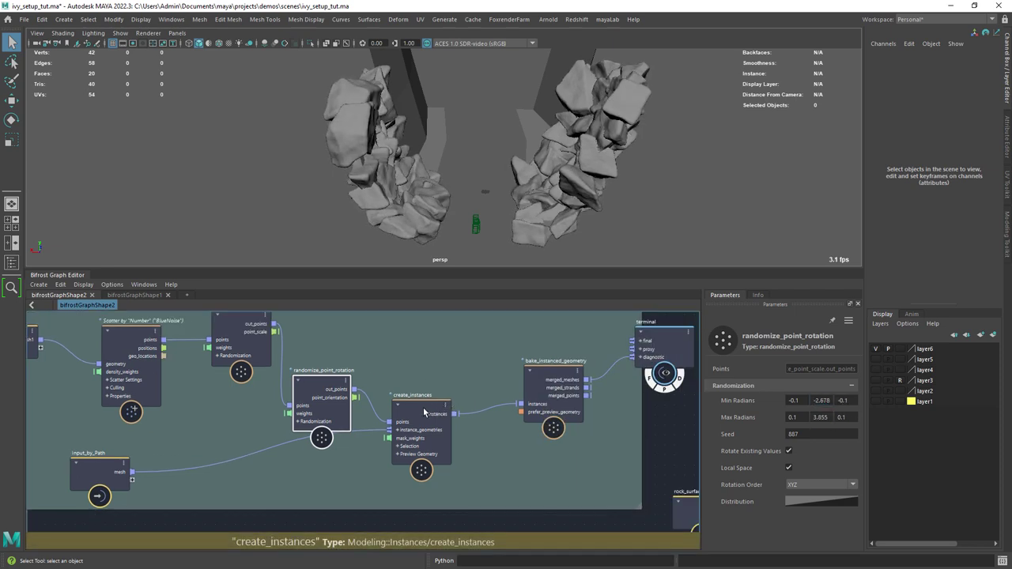
click(445, 417)
middle_drag(444, 417, 340, 409)
click(443, 403)
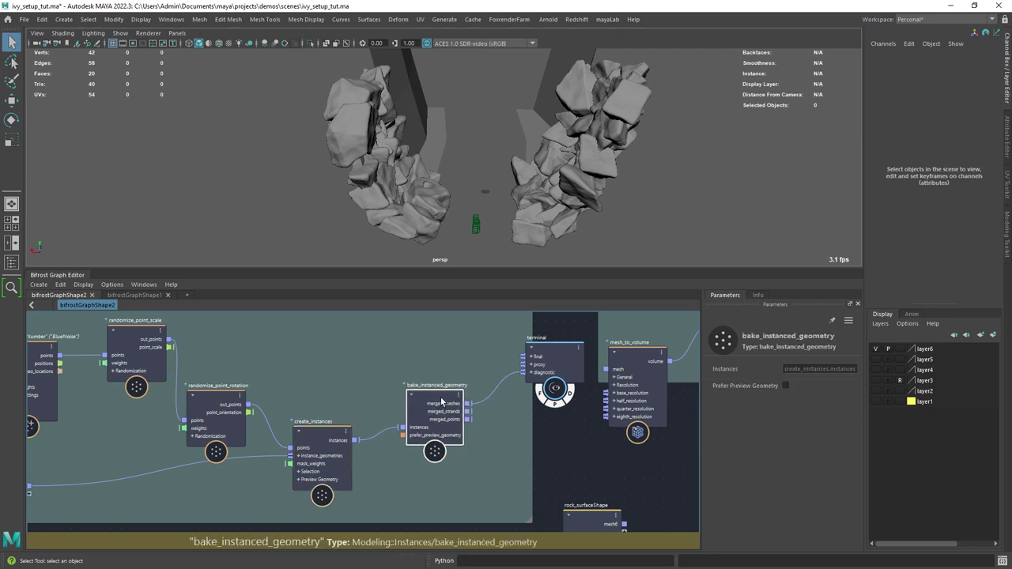
Move the terminal down to the other scatter chains and connect bake_instanced_geometry3's merged_meshes to its diagnostic port.
drag(545, 378, 555, 405)
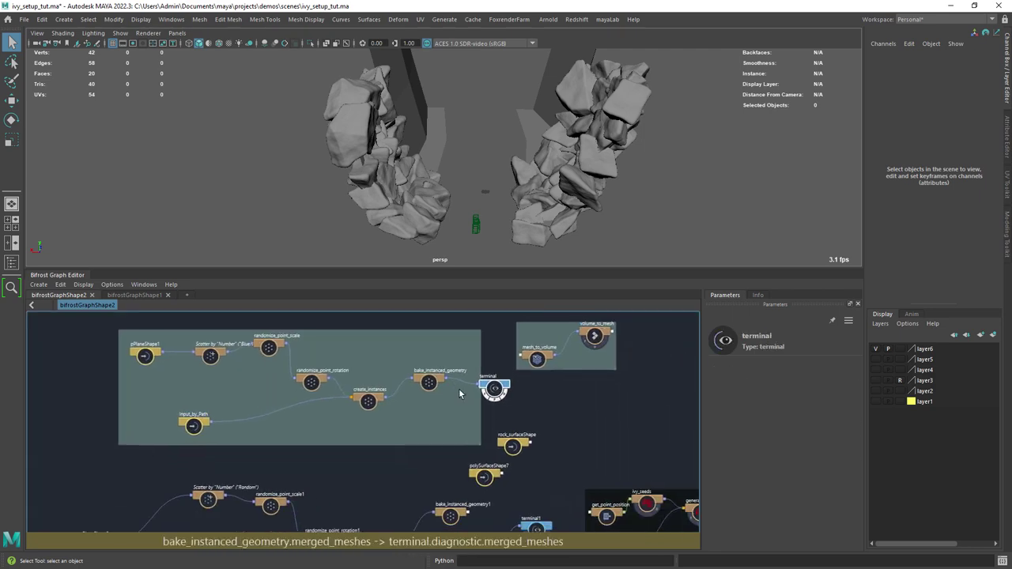
drag(493, 355, 489, 506)
scroll(475, 466, up, 3)
click(449, 419)
scroll(491, 439, up, 3)
alt+drag(463, 170, 475, 194)
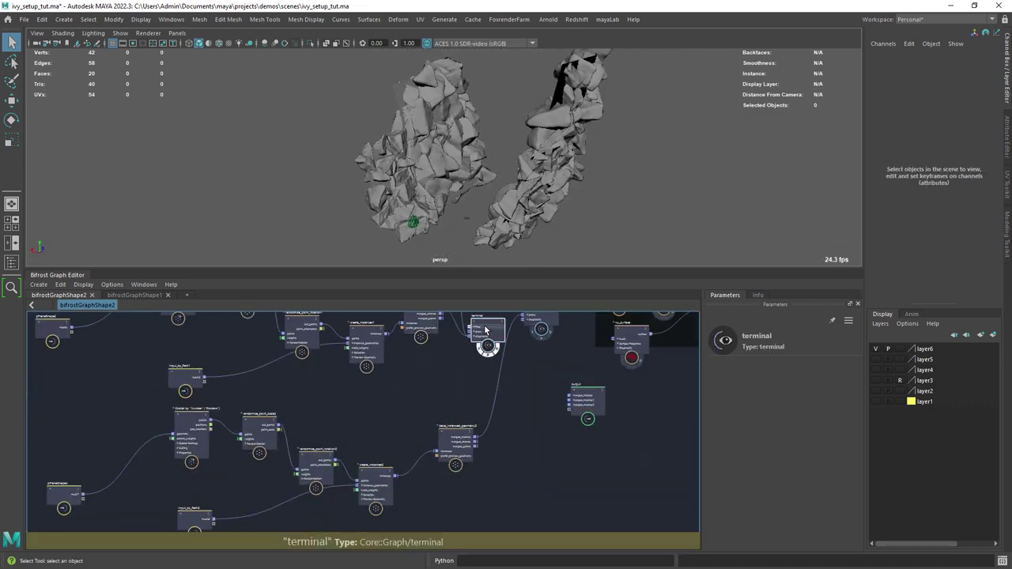
scroll(439, 406, up, 2)
scroll(538, 490, up, 3)
drag(404, 416, 514, 436)
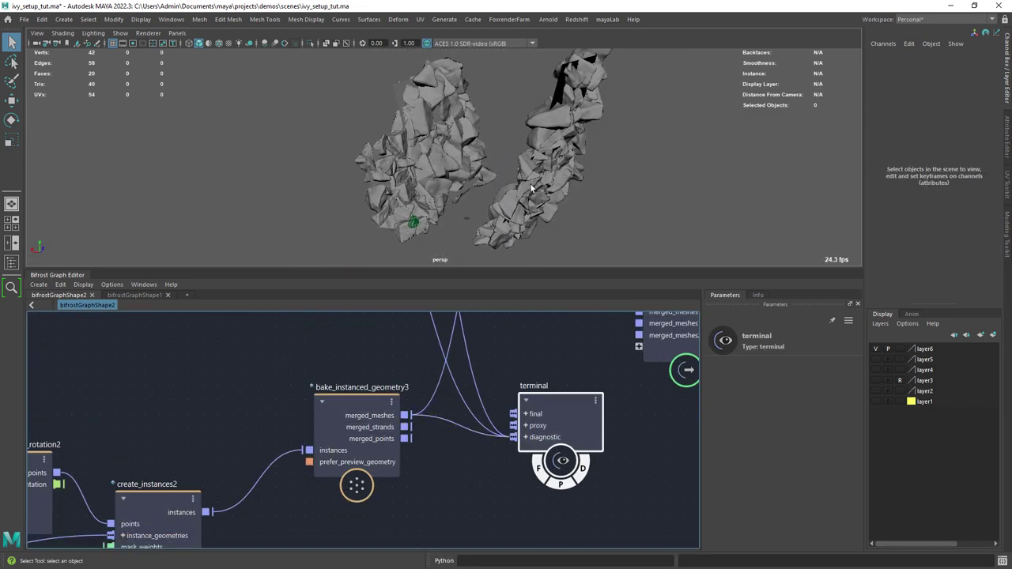
alt+drag(530, 194, 440, 191)
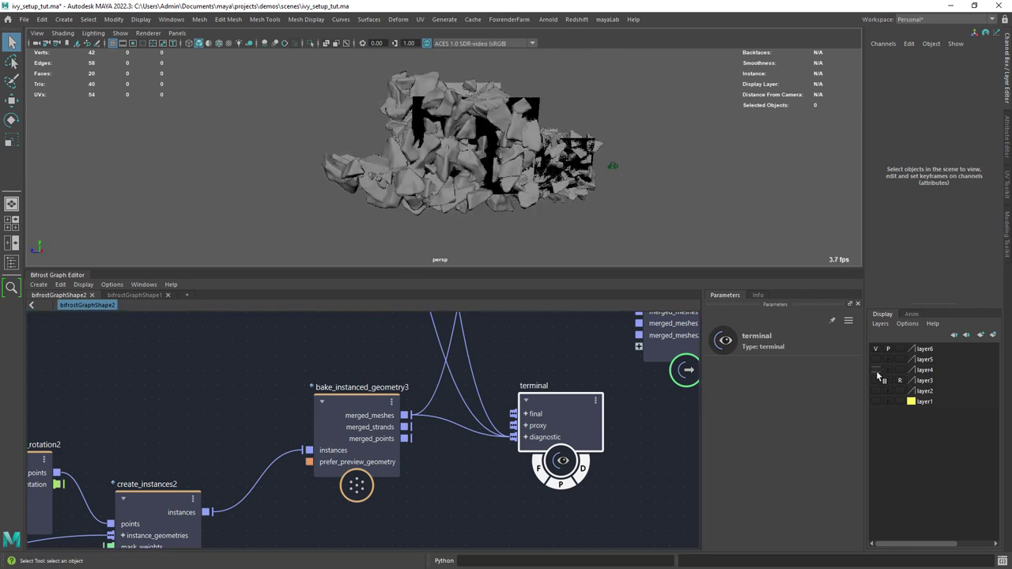
Toggle layer3's visibility, show layer2, and select the pPlane4 scatter plane among the rocks.
click(875, 379)
click(875, 380)
click(876, 379)
click(875, 380)
click(876, 391)
click(356, 194)
scroll(474, 158, up, 4)
alt+drag(474, 150, 520, 120)
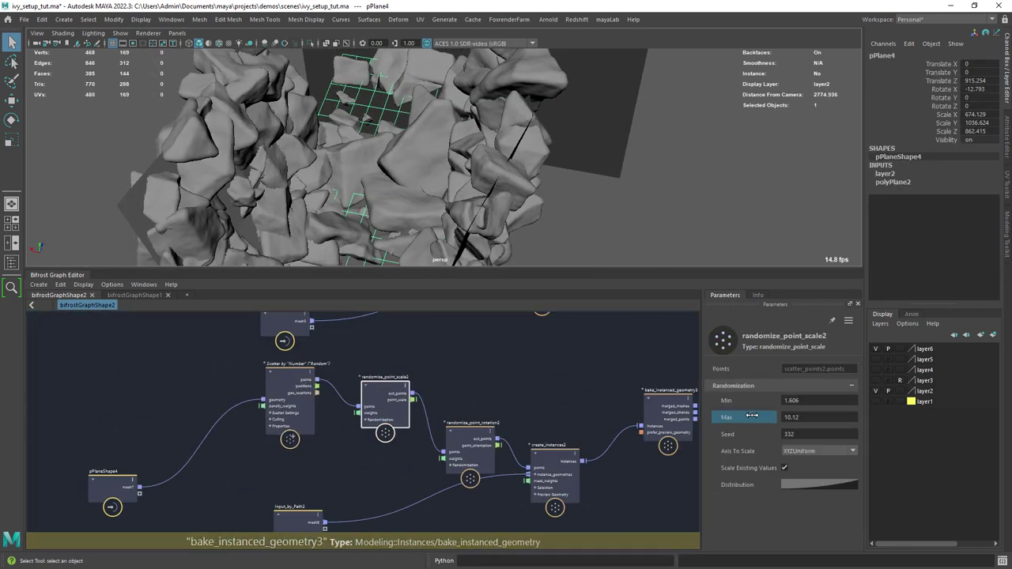
alt+drag(554, 182, 592, 174)
alt+right_drag(592, 174, 514, 195)
scroll(332, 474, down, 3)
Remove the terminal's bake node connections and move the terminal next to the mesh_to_volume node.
drag(387, 484, 452, 385)
scroll(442, 380, up, 5)
key(Delete)
drag(546, 435, 464, 412)
scroll(240, 407, up, 4)
scroll(317, 396, down, 3)
alt+middle_drag(368, 418, 389, 397)
scroll(189, 391, up, 2)
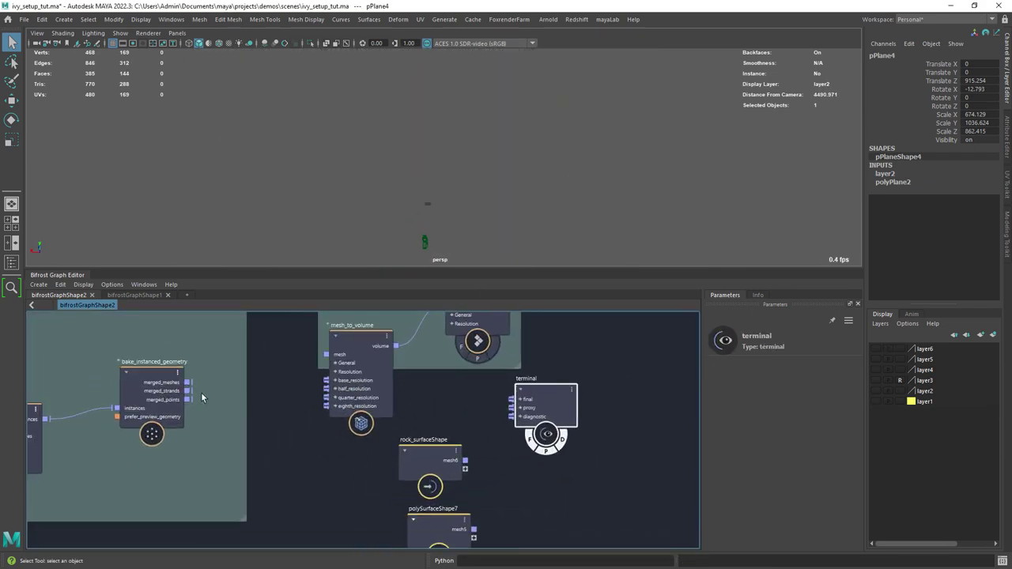
Connect bake_instanced_geometry's merged_meshes to mesh_to_volume and preview volume_to_mesh's meshes through the terminal's diagnostic port.
drag(187, 383, 325, 355)
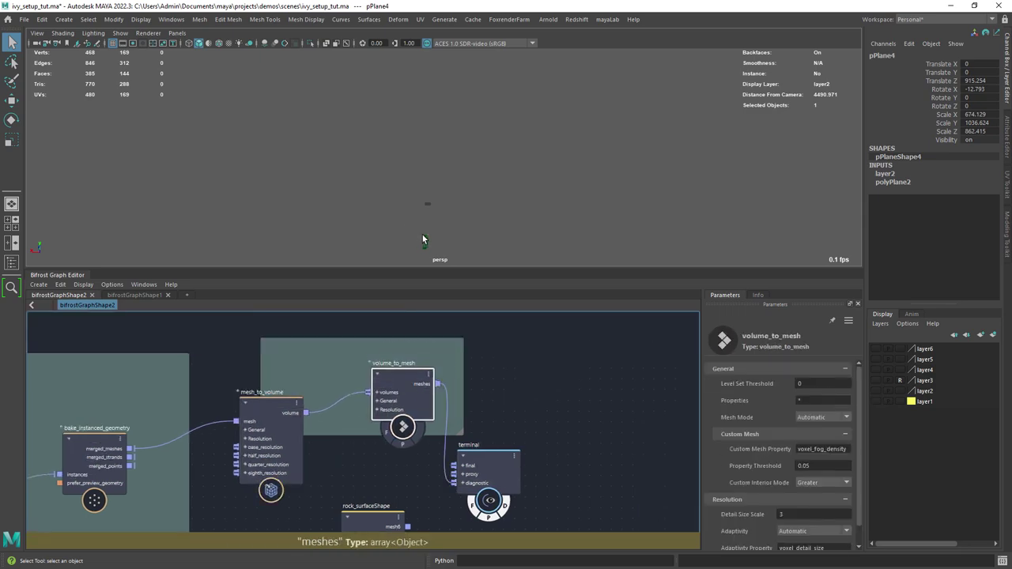
scroll(422, 238, up, 4)
alt+middle_drag(423, 239, 499, 202)
scroll(499, 203, up, 4)
click(378, 212)
alt+drag(378, 212, 419, 207)
Inspect mesh_to_volume and connect create_instances' instances output to the terminal's diagnostic port.
click(263, 404)
scroll(570, 214, down, 3)
alt+middle_drag(554, 213, 515, 215)
scroll(506, 379, down, 1)
alt+middle_drag(502, 379, 547, 318)
drag(537, 399, 544, 436)
scroll(506, 411, down, 2)
scroll(486, 214, up, 5)
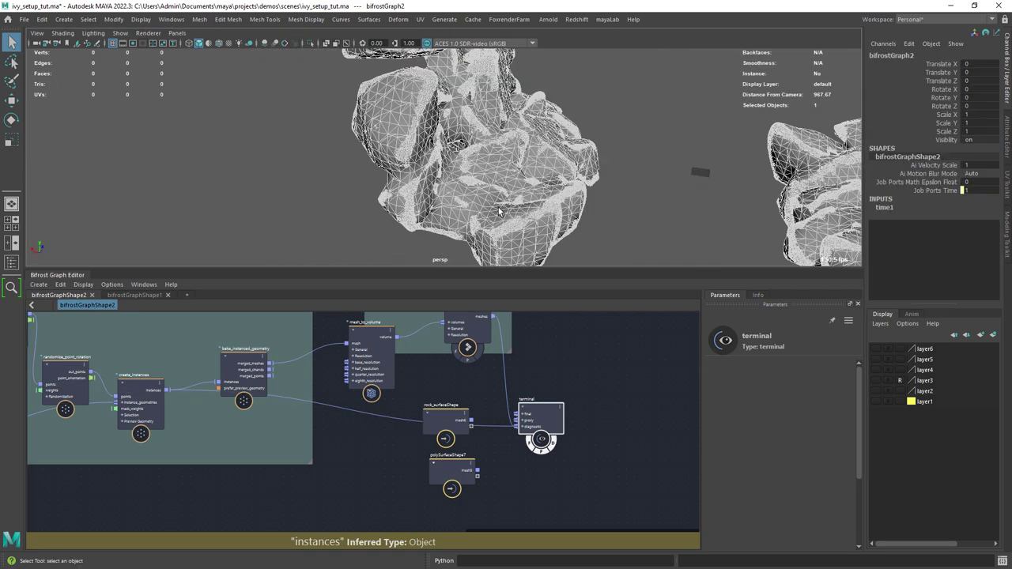
Reposition the terminal beside the rock_surfaceShape node and toggle its diagnostic and proxy display flags.
scroll(499, 212, down, 5)
alt+middle_drag(499, 212, 427, 241)
drag(545, 409, 573, 394)
click(581, 432)
click(570, 437)
click(536, 327)
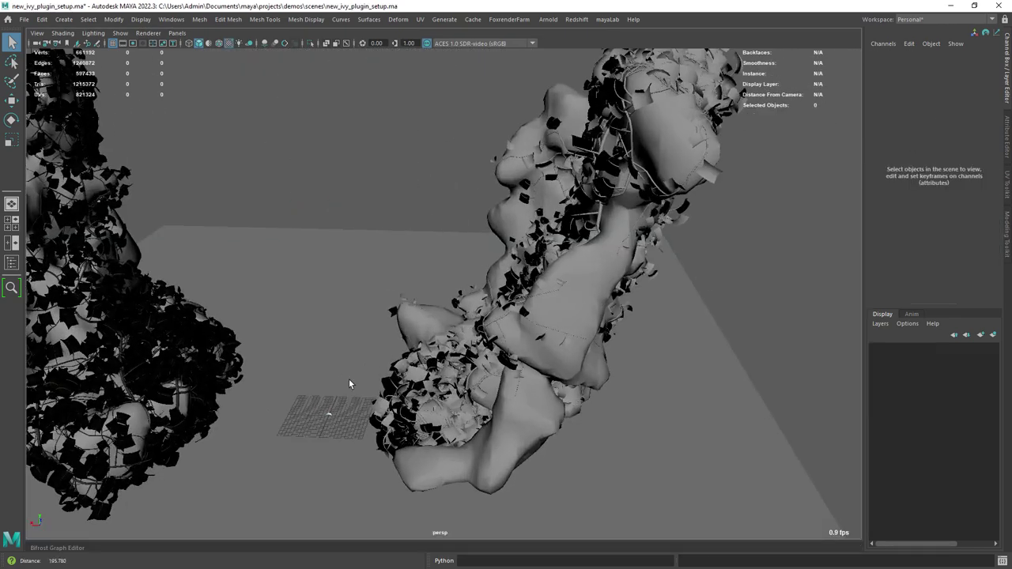
Inspect the two ivy-covered rock walls in the new_ivy_plugin_setup.ma scene with shaded display.
alt+drag(349, 379, 410, 316)
key(5)
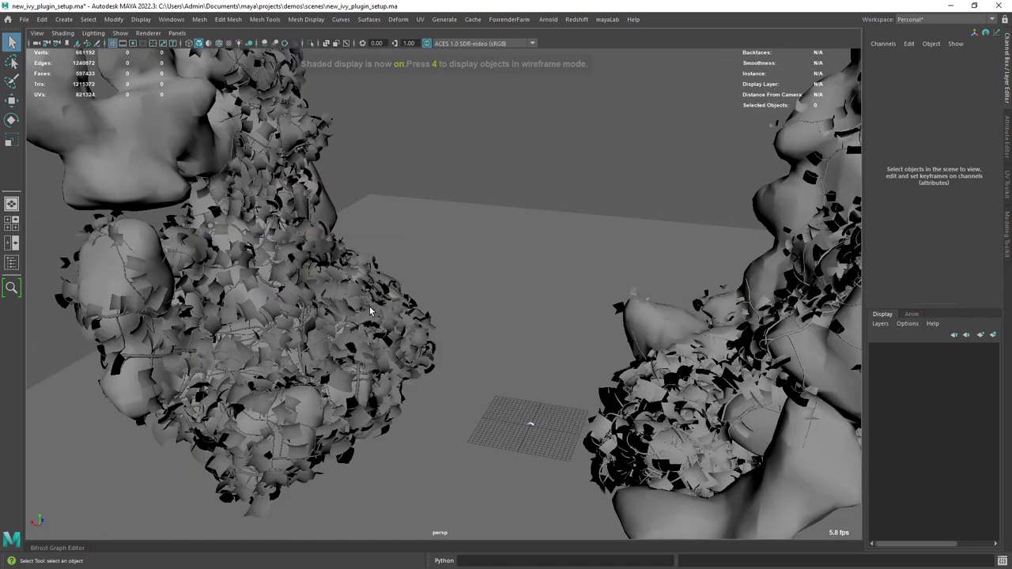
mouse_move(329, 276)
alt+mouse_down()
mouse_move(420, 264)
mouse_move(339, 269)
alt+mouse_up()
click(236, 265)
click(625, 330)
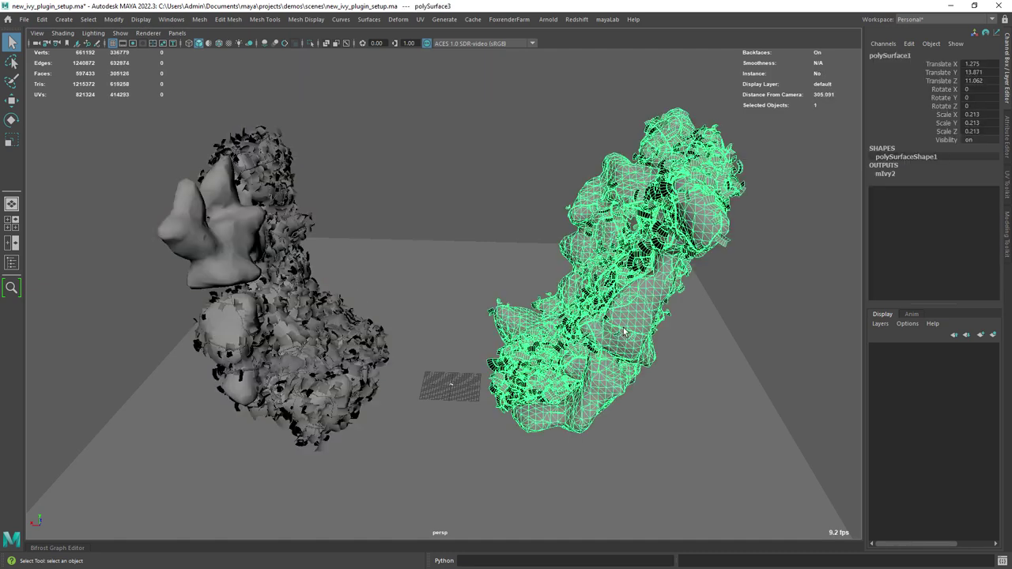
alt+drag(625, 334, 572, 290)
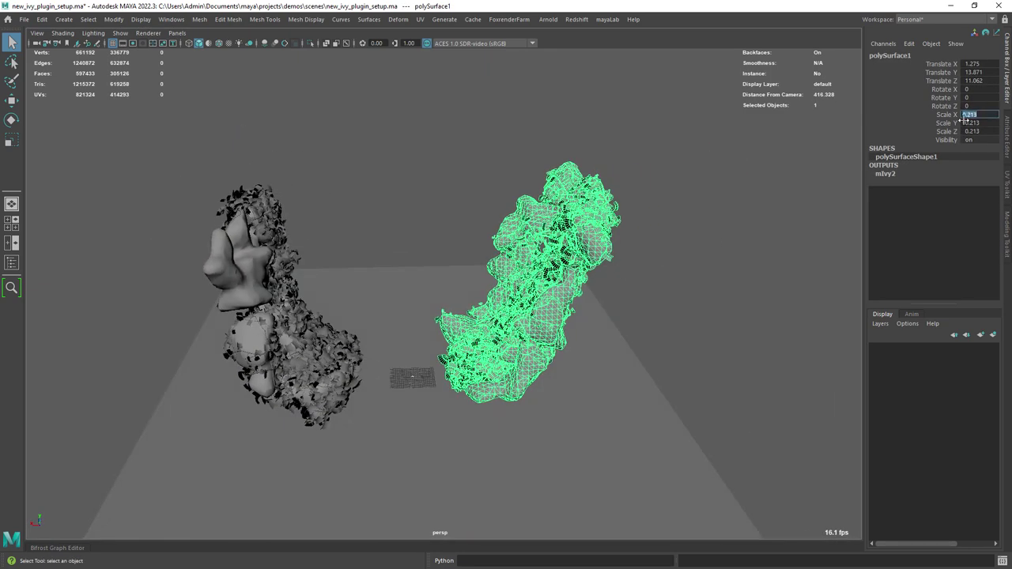
alt+right_drag(558, 238, 612, 374)
Put both ivy meshes into a new display layer and hide that layer.
click(617, 275)
alt+right_drag(618, 285, 507, 258)
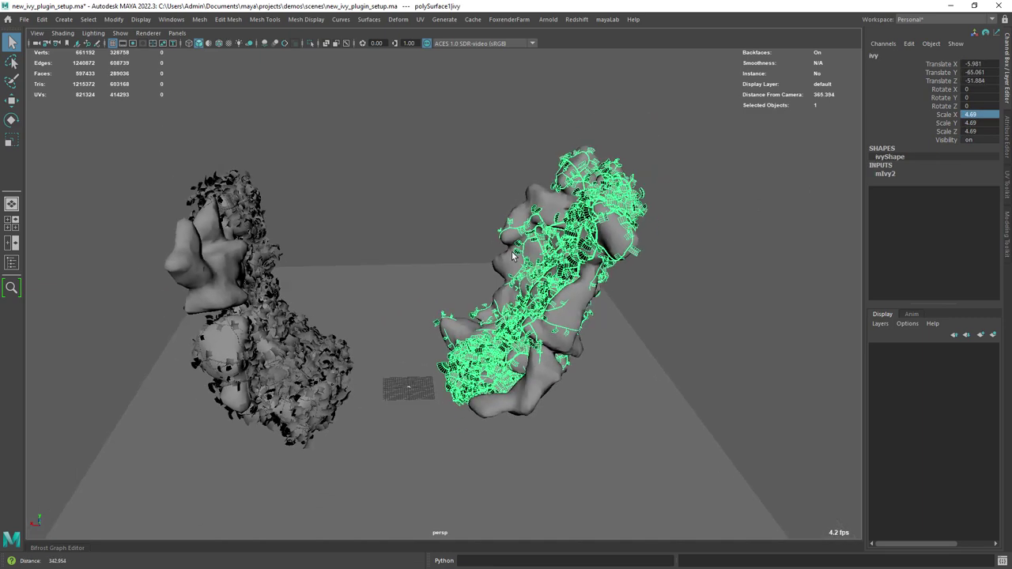
shift+click(275, 327)
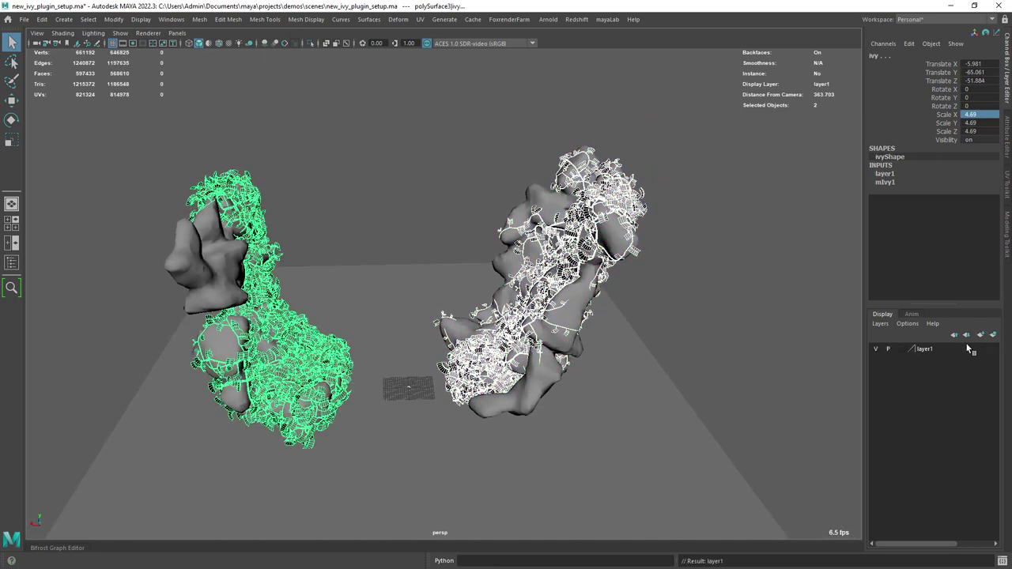
click(877, 349)
scroll(583, 312, up, 3)
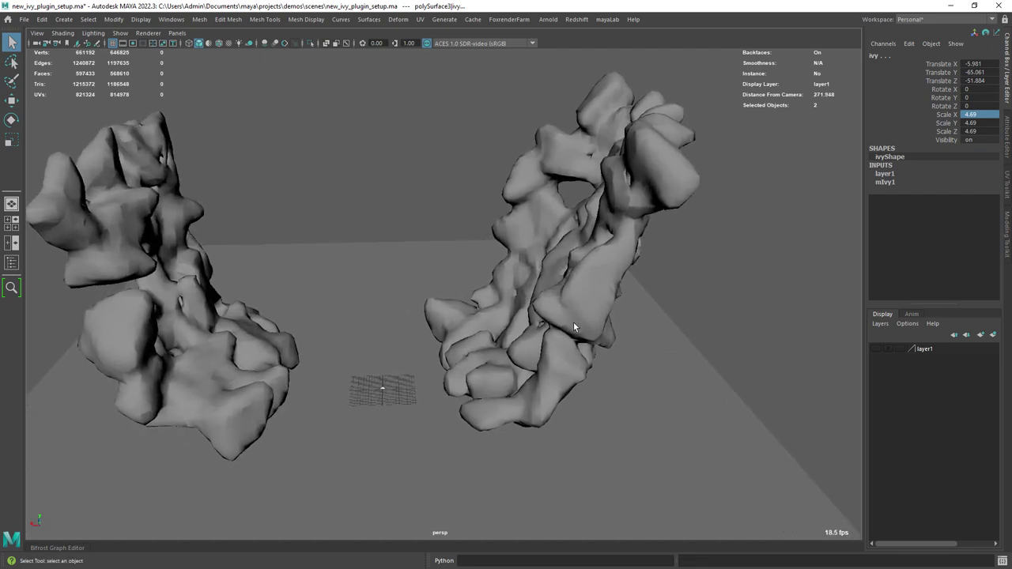
Select the polySurface1 rock wall and examine its mesh and scale values.
click(214, 356)
click(515, 319)
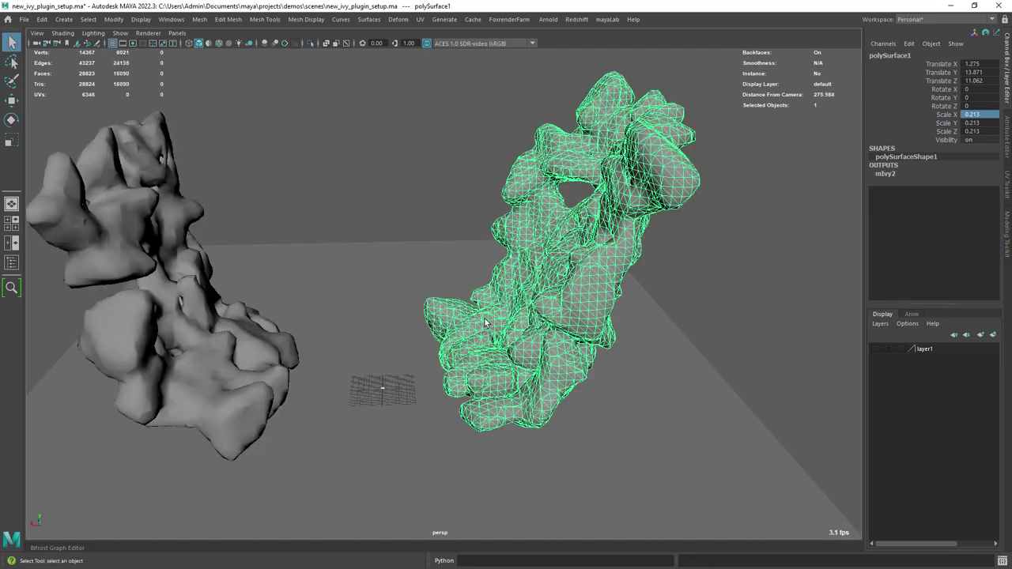
scroll(446, 319, down, 1)
alt+drag(445, 320, 524, 275)
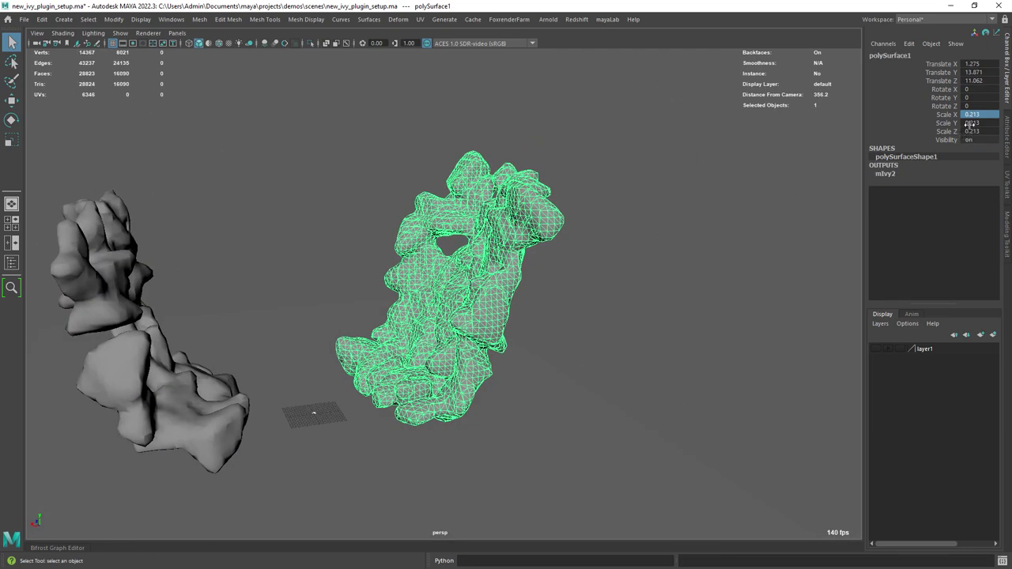
alt+drag(410, 290, 467, 315)
alt+drag(563, 246, 479, 236)
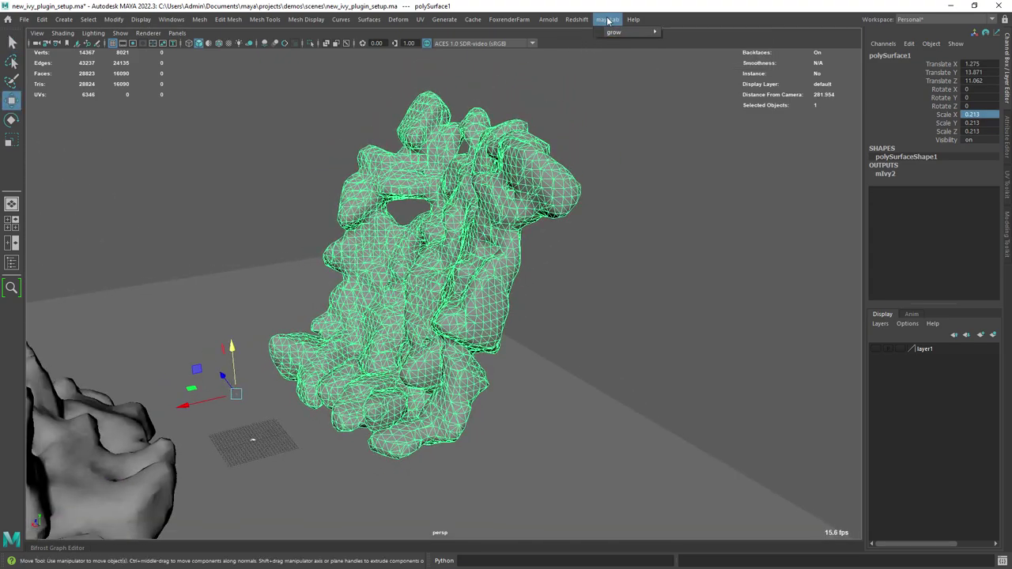
Grow a new ivy on the polySurface1 rock wall and open the attributes of its mIvy3 node.
click(700, 35)
alt+drag(610, 102, 566, 290)
click(475, 326)
click(449, 333)
key(ctrl+a)
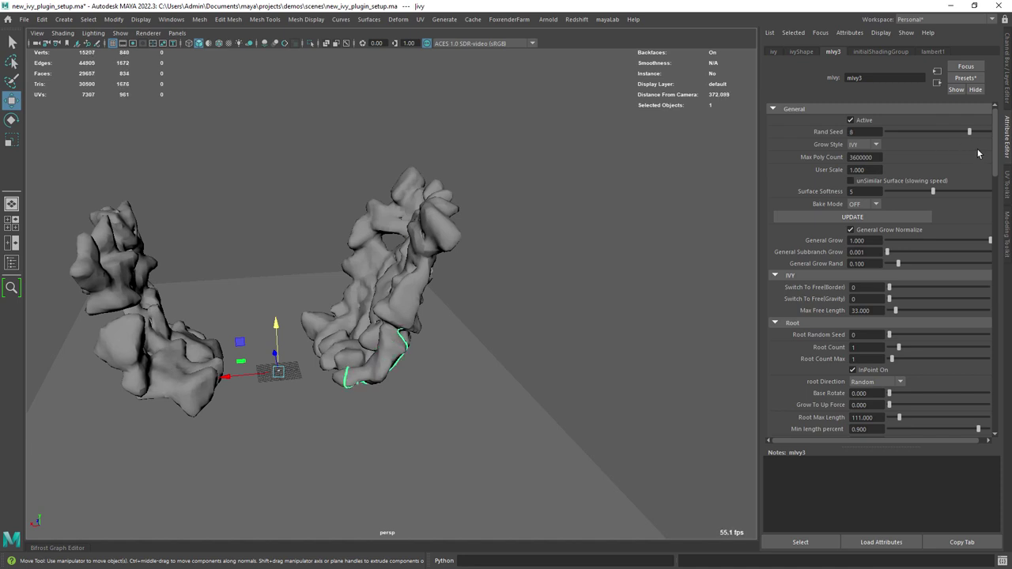
Set the ivy's Root Random Seed to 4, Root Count to 10, Root Count Max to 21 and subbranch Hierarchy Count to 3.
alt+drag(356, 238, 506, 237)
drag(995, 175, 995, 207)
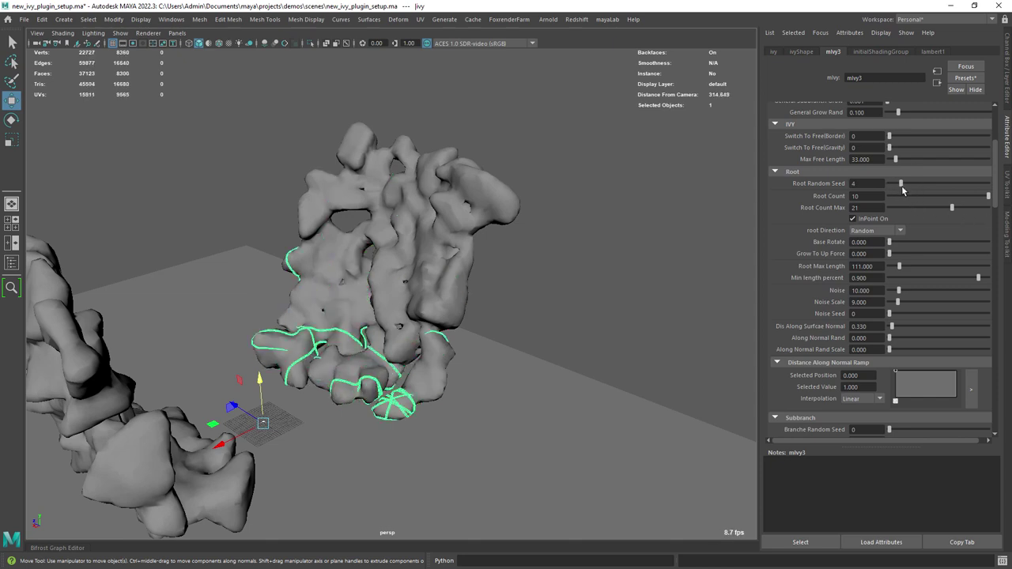
scroll(910, 205, down, 5)
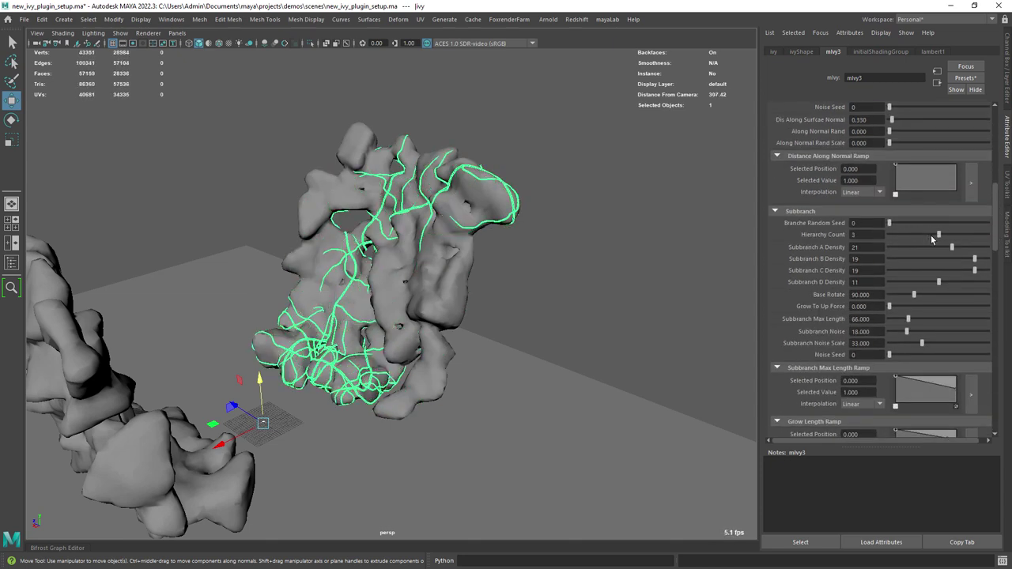
Activate the ivy's leaves and raise the Leave Count to 60 for dense foliage.
drag(996, 235, 992, 293)
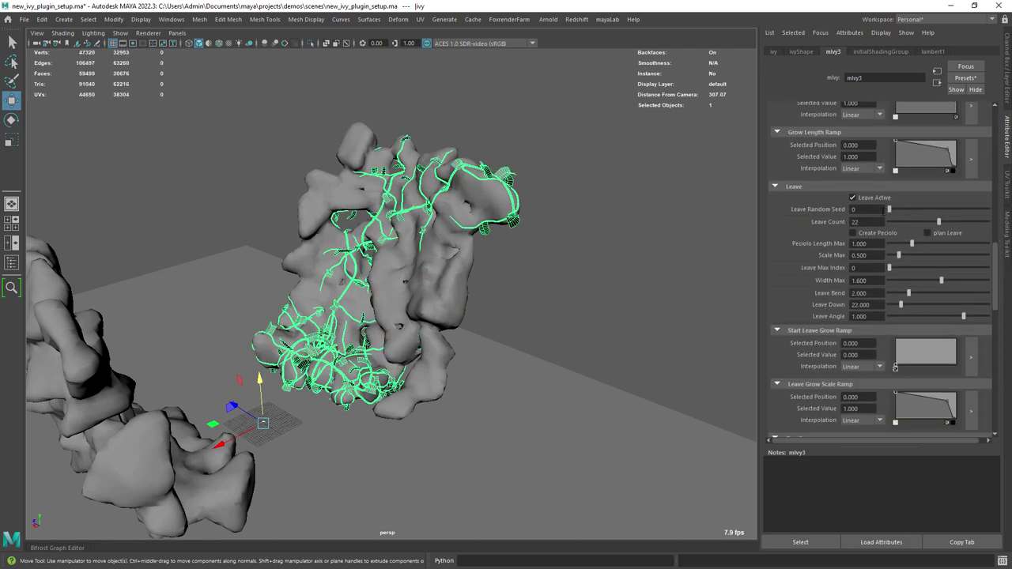
drag(978, 228, 1010, 226)
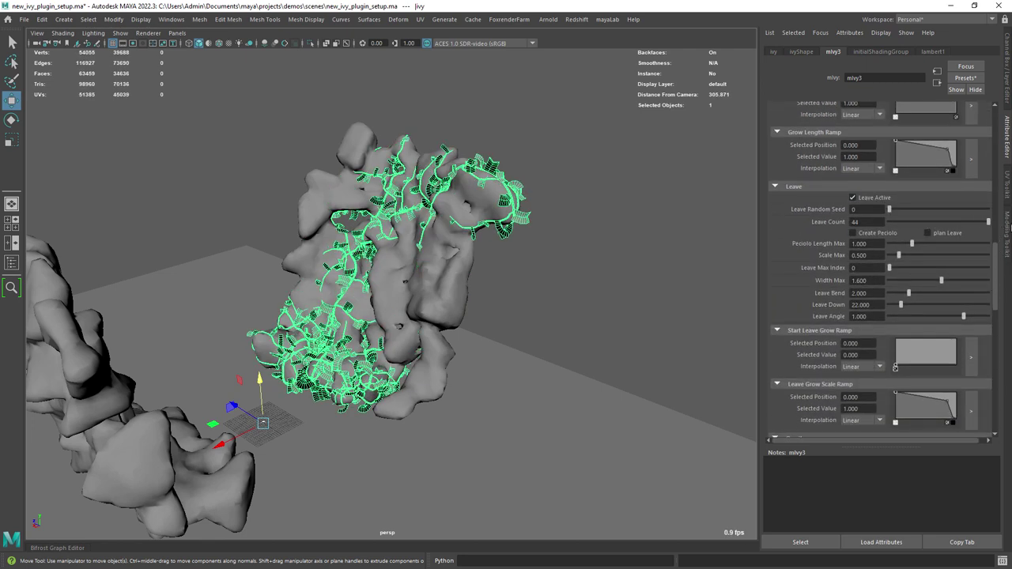
text(55)
key(Return)
click(554, 261)
alt+drag(554, 261, 456, 282)
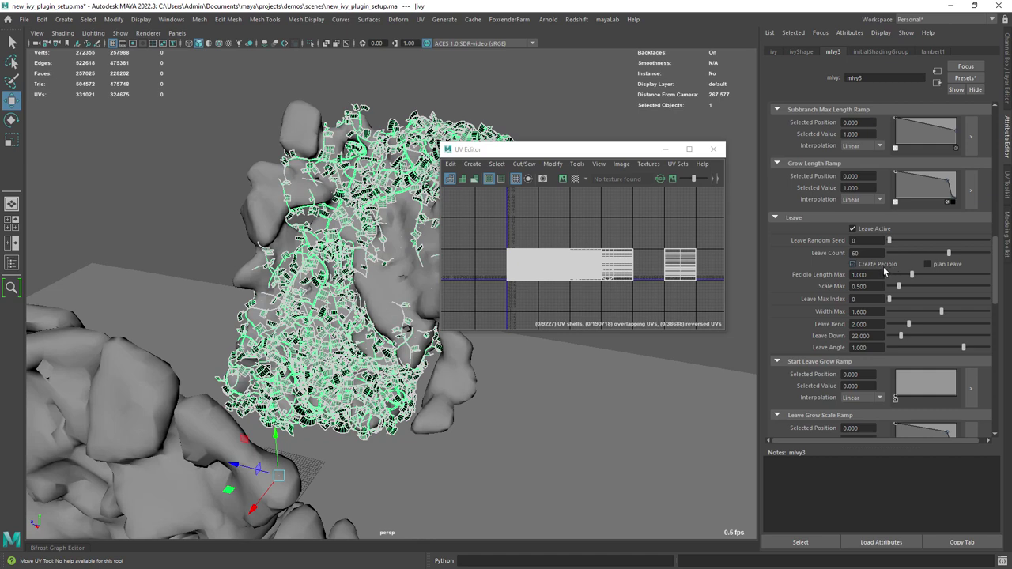
Check the ivy's UV layout against its peciolo and lamina mesh options, and close the UV Editor.
click(885, 269)
scroll(918, 284, down, 10)
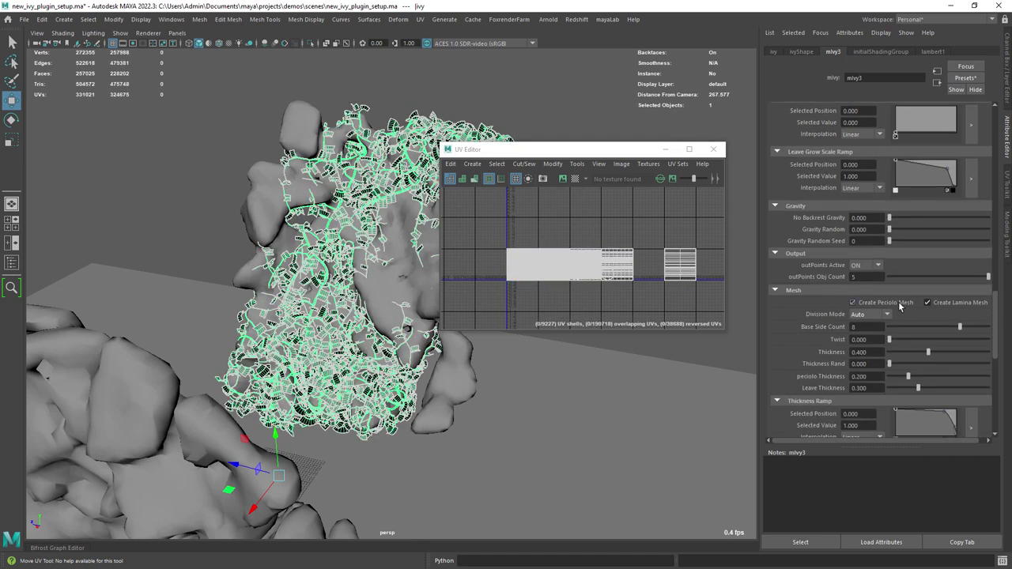
scroll(350, 351, up, 10)
scroll(372, 356, down, 10)
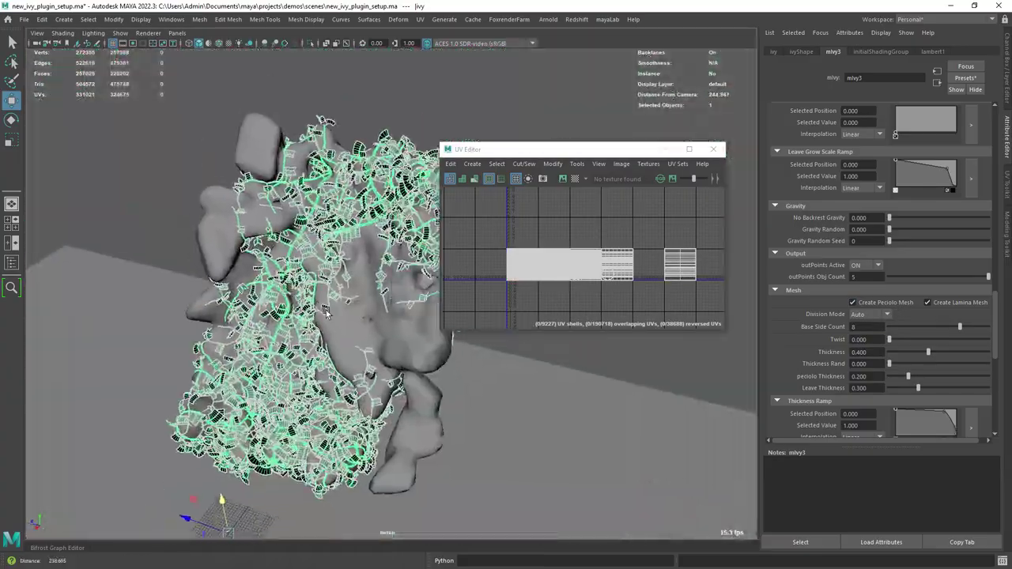
click(713, 150)
mouse_move(489, 215)
alt+mouse_down()
mouse_move(483, 239)
mouse_move(474, 230)
alt+mouse_up()
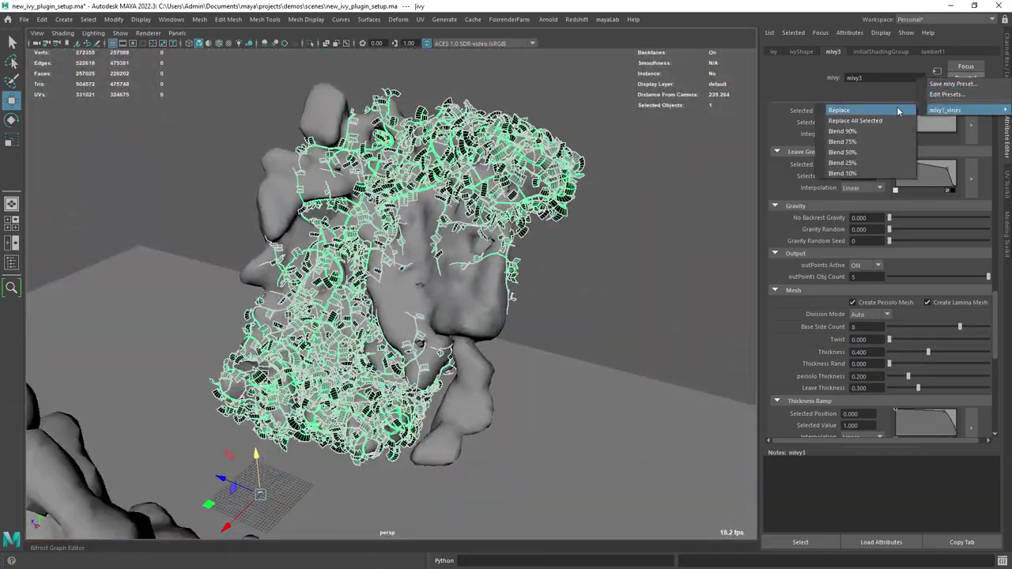
Inspect the ivy growth around the rock wall from several sides and review the scene's export options.
click(584, 246)
scroll(583, 246, up, 3)
mouse_move(584, 246)
alt+mouse_down()
mouse_move(533, 232)
mouse_move(566, 244)
alt+mouse_up()
scroll(534, 232, down, 3)
key(ctrl+z)
key(ctrl+z)
click(643, 270)
scroll(643, 269, down, 4)
alt+drag(643, 270, 443, 214)
drag(443, 214, 574, 219)
click(574, 219)
scroll(460, 232, up, 3)
alt+middle_drag(575, 218, 445, 248)
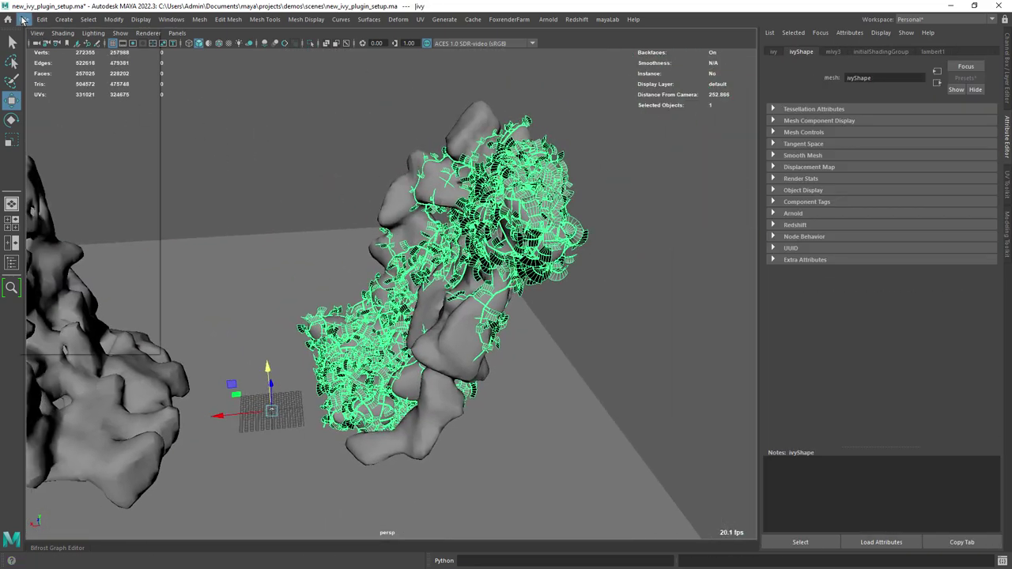
click(23, 22)
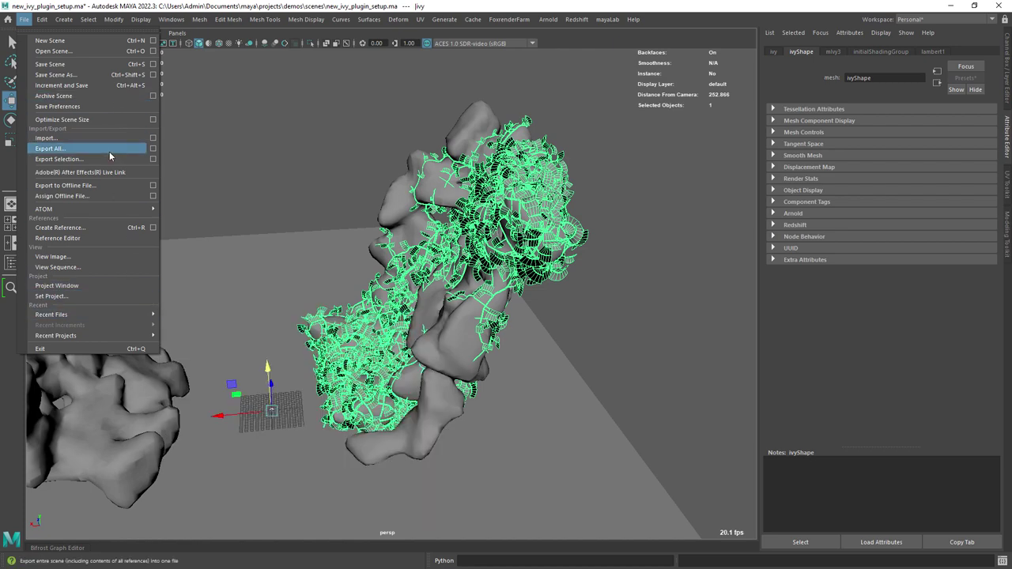
click(251, 167)
Inspect the canyon rocks and ivy in the ivy_setup_tut.ma scene, selecting a leaf piece and its parent.
alt+drag(267, 158, 179, 145)
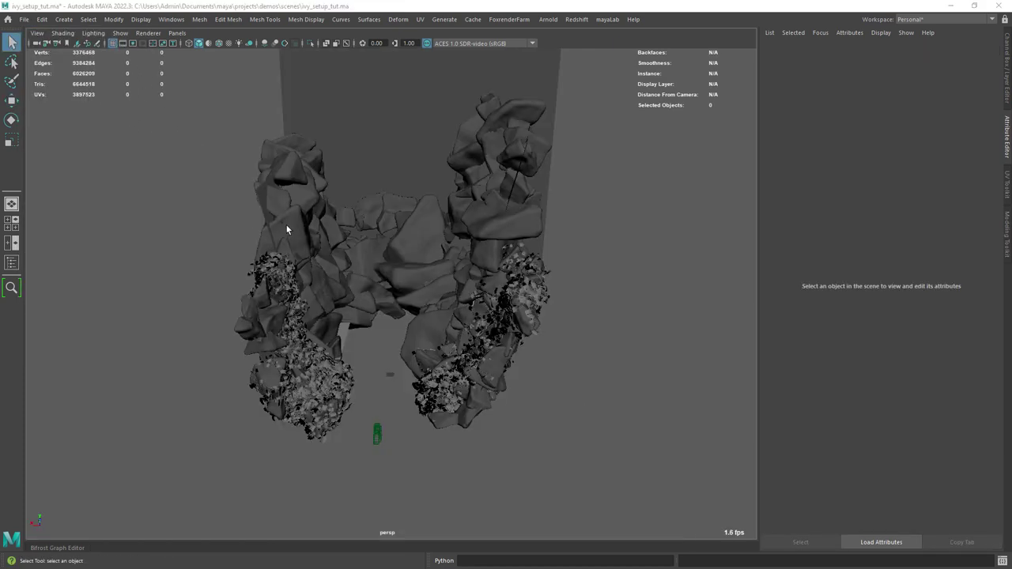
scroll(348, 287, up, 5)
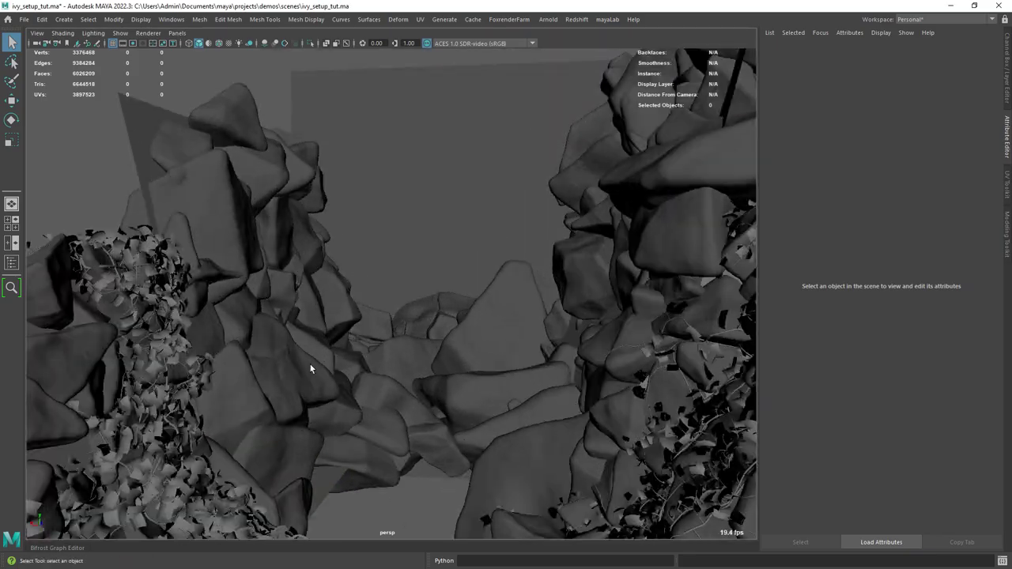
alt+middle_drag(311, 368, 371, 273)
click(288, 237)
alt+drag(293, 241, 264, 249)
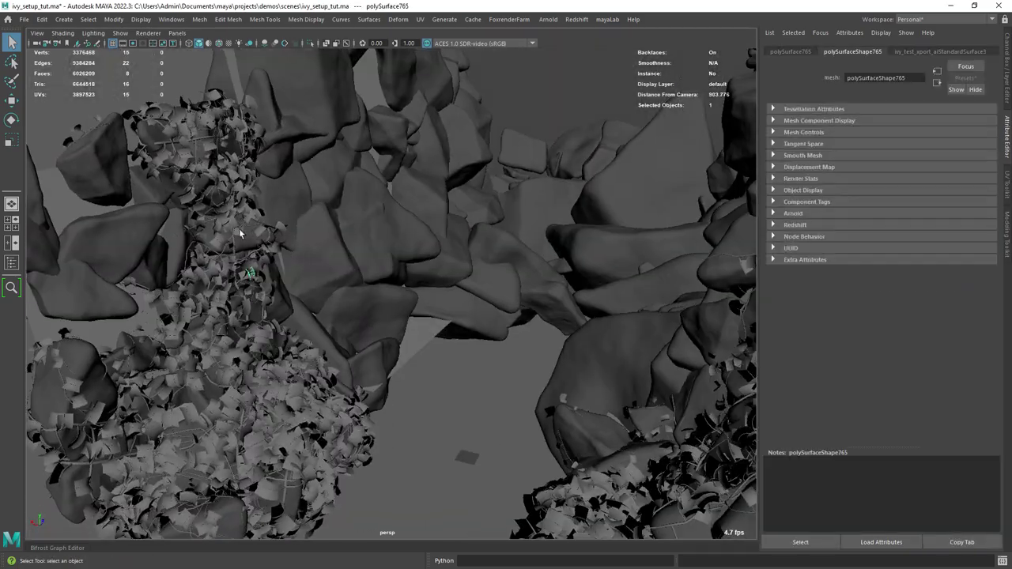
key(Up)
alt+middle_drag(149, 238, 243, 215)
scroll(242, 214, up, 4)
Select pieces of the rock walls and their parent groups, including polySurface5480, to examine the scene's grouping.
scroll(245, 219, down, 4)
click(277, 225)
key(Up)
click(417, 226)
key(Up)
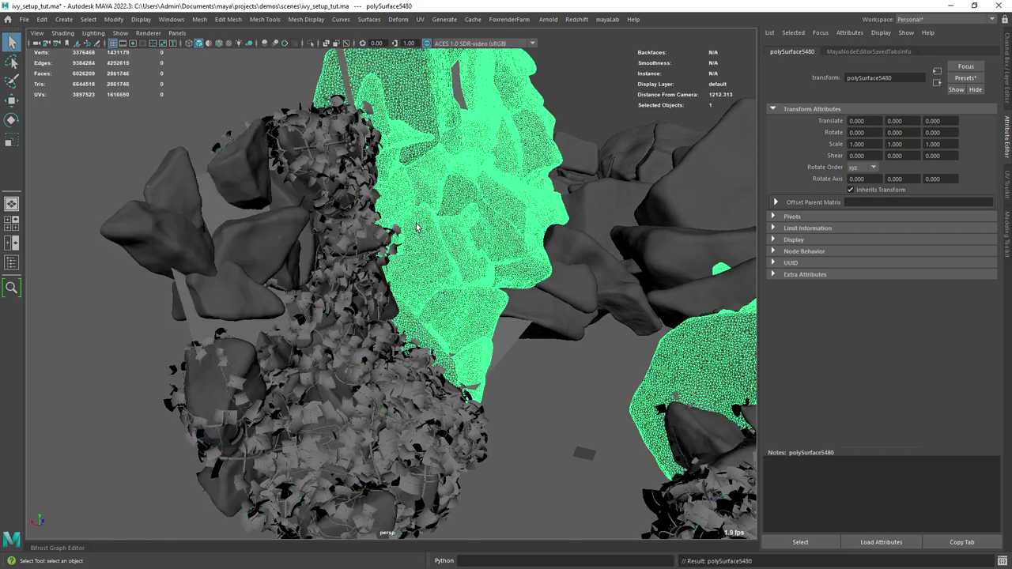
alt+middle_drag(643, 178, 553, 211)
click(553, 209)
key(Up)
Look over the whole canyon from farther away and choose another camera for the viewport.
scroll(553, 208, down, 5)
alt+drag(553, 208, 515, 184)
click(514, 184)
scroll(513, 184, down, 3)
alt+middle_drag(513, 183, 478, 233)
click(275, 133)
right_click(37, 43)
click(73, 83)
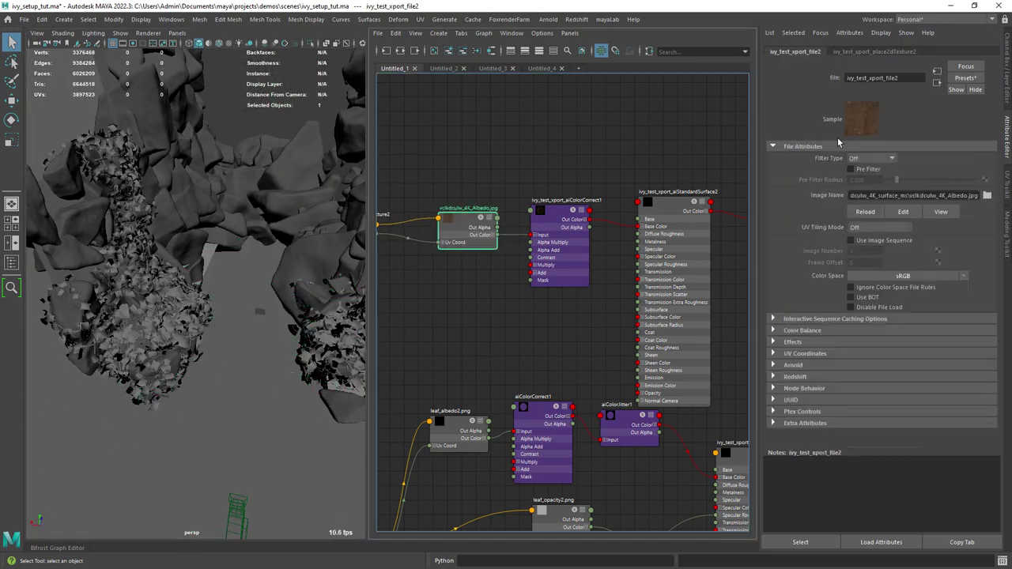
Examine the ivy branch and leaf shader networks, including the leaf_albedo2.png, leaf_sss2.png and leaf_opacity2.png textures.
scroll(503, 315, down, 3)
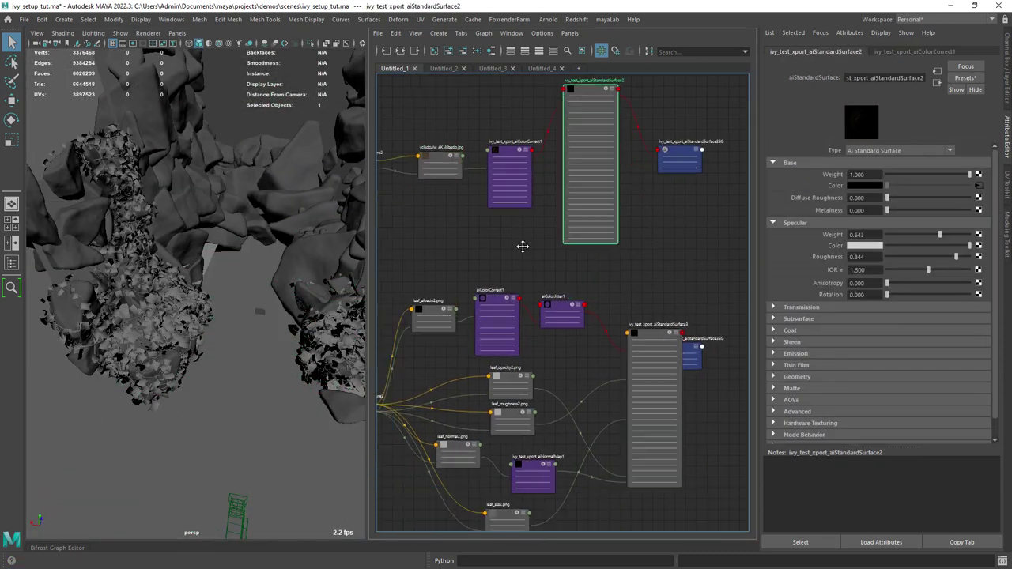
click(642, 291)
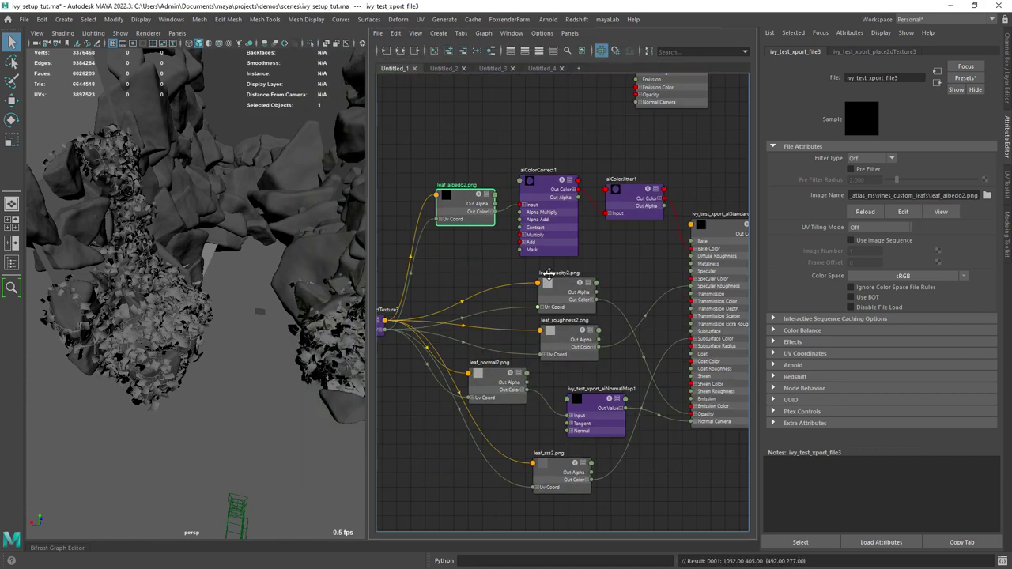
click(538, 427)
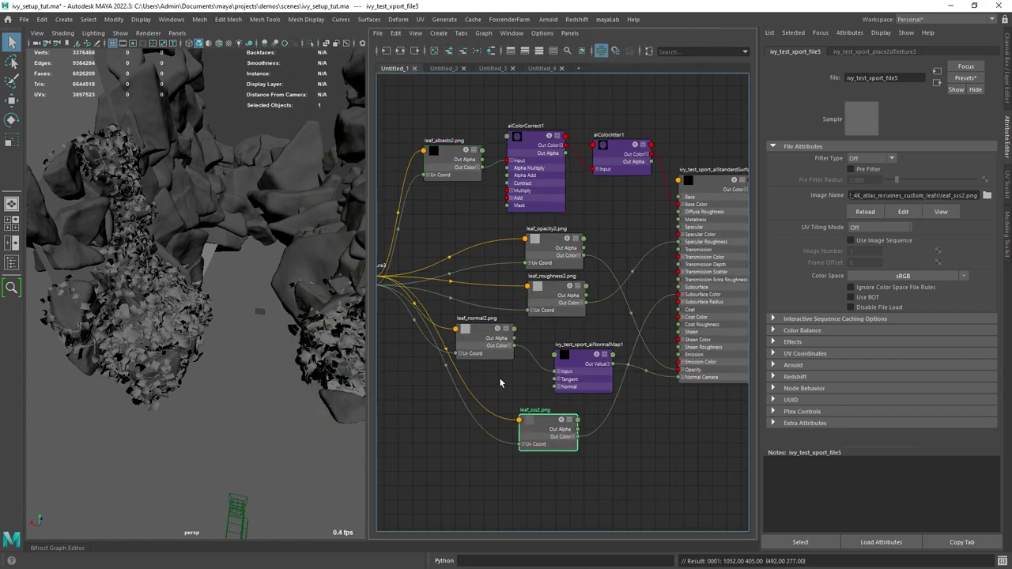
click(941, 212)
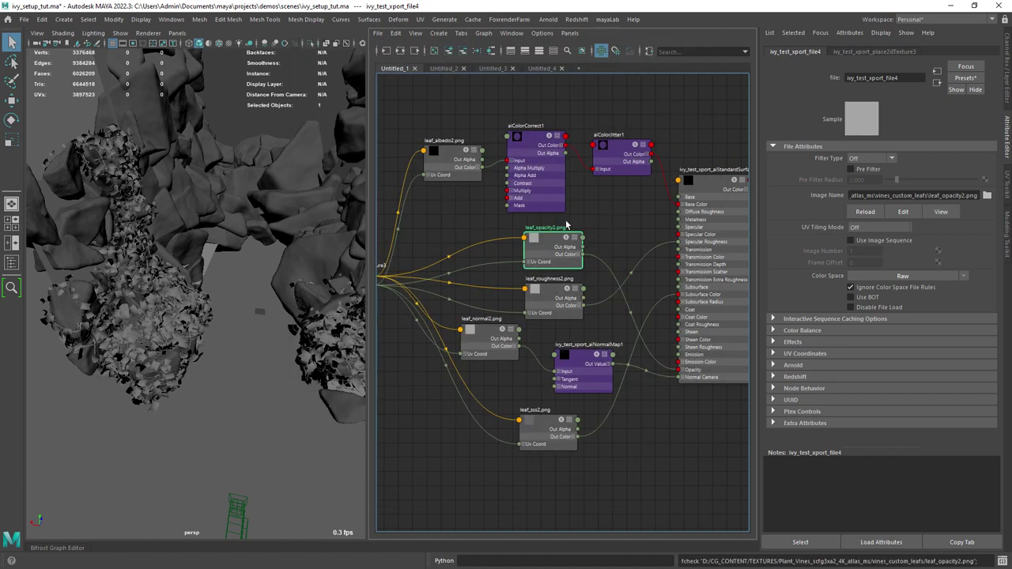
alt+middle_drag(593, 221, 553, 255)
Examine the aiColorCorrect1 and aiColorJitter1 settings that feed the leaf material's base color.
click(488, 168)
alt+right_drag(570, 189, 587, 188)
click(867, 184)
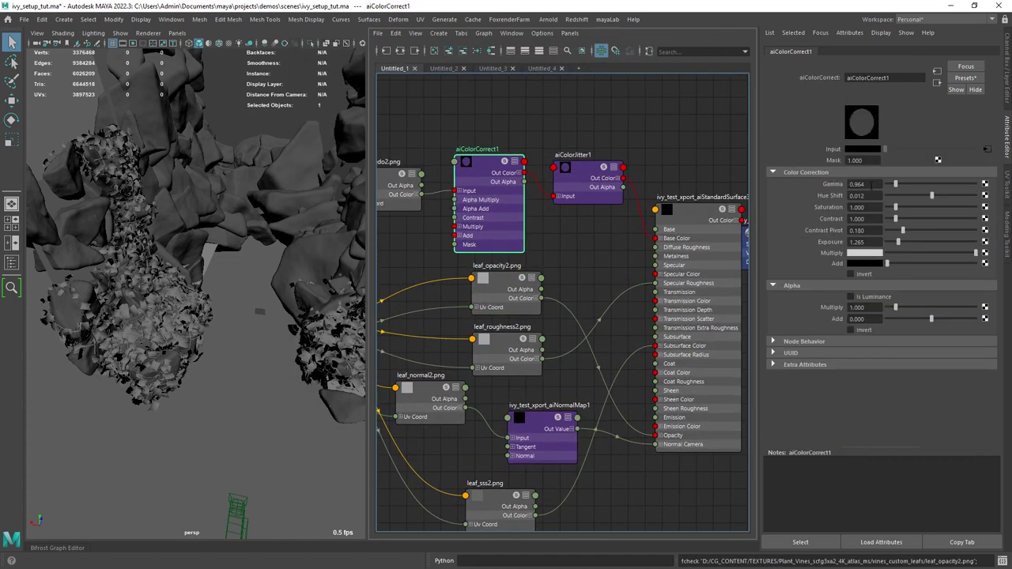
drag(588, 172, 586, 167)
click(883, 163)
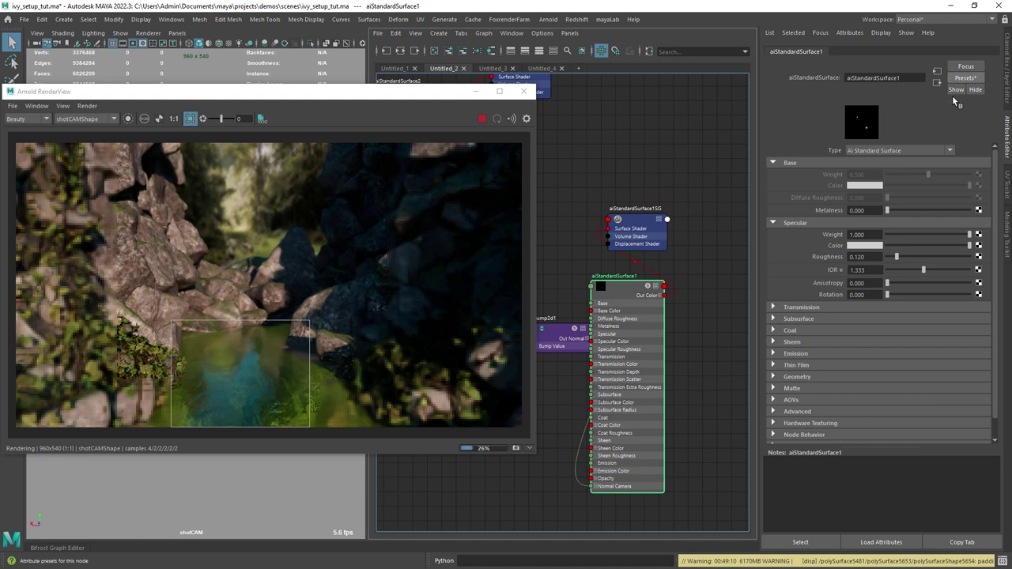
Examine the water material's presets and noise bump nodes, and view the backdrop's landscape texture.
click(966, 78)
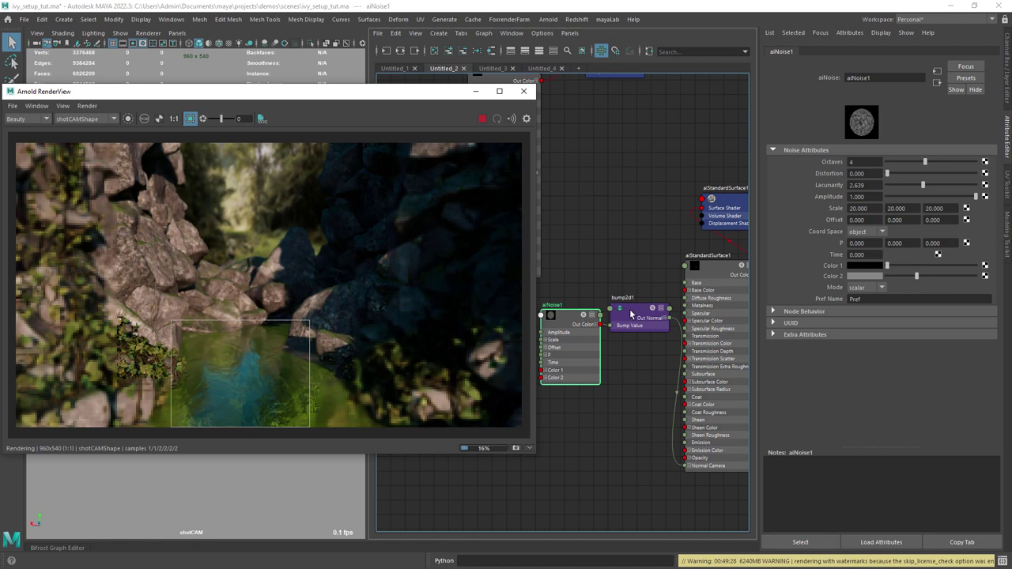
click(634, 315)
key(Return)
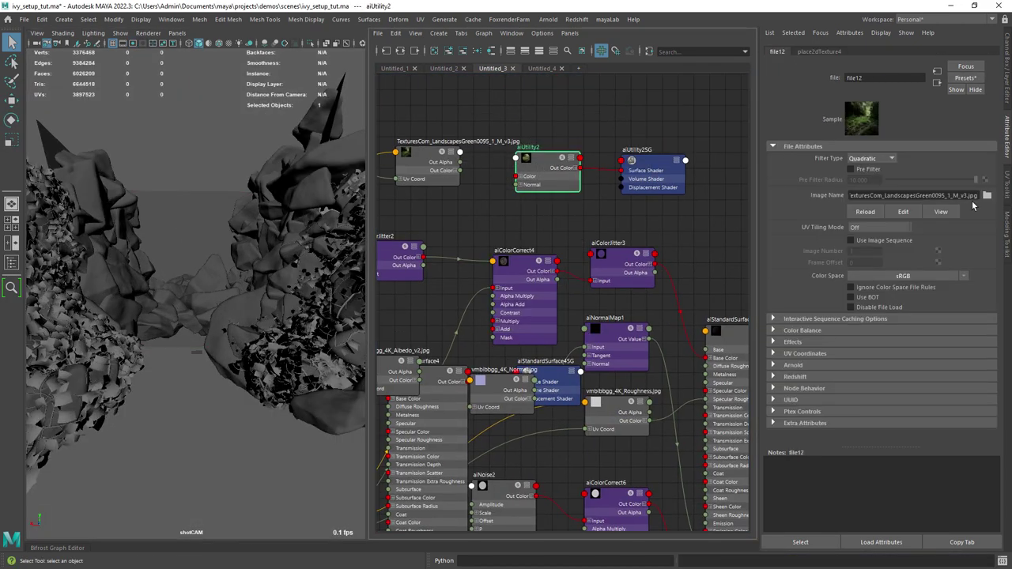
click(941, 212)
click(707, 117)
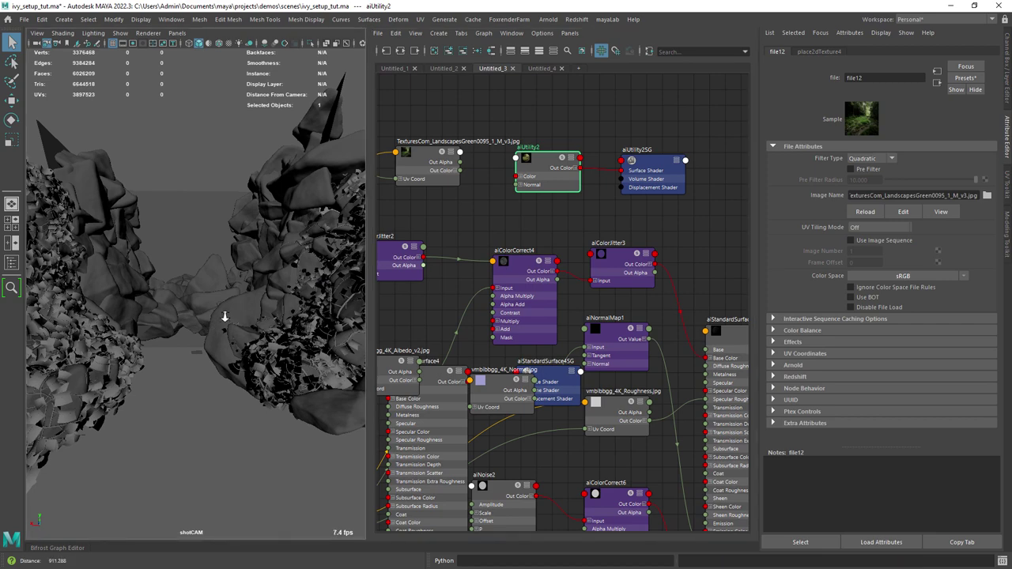
Show the whole canyon in the perspective view and graph the rock's aiMixShader1SG material network.
key(space)
scroll(250, 332, down, 5)
mouse_move(247, 324)
mouse_down()
mouse_move(247, 300)
mouse_move(235, 326)
mouse_up()
scroll(519, 296, down, 6)
alt+middle_drag(615, 356, 631, 290)
alt+drag(630, 290, 553, 176)
click(638, 358)
click(696, 371)
click(387, 50)
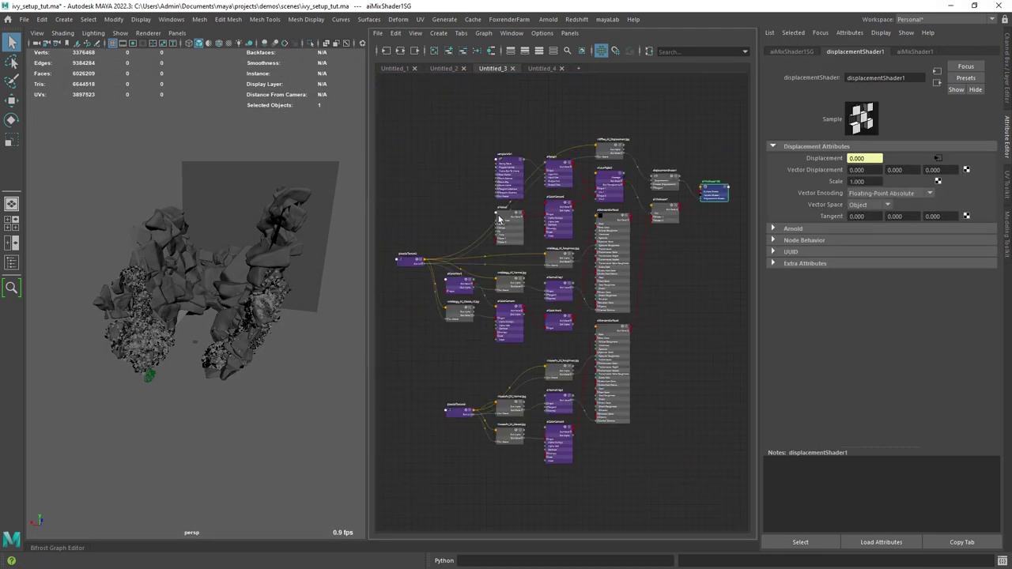
Examine how the rock's displacement, layered mask and two standard surfaces connect to displacementShader1 and aiMixShader1.
scroll(574, 262, up, 6)
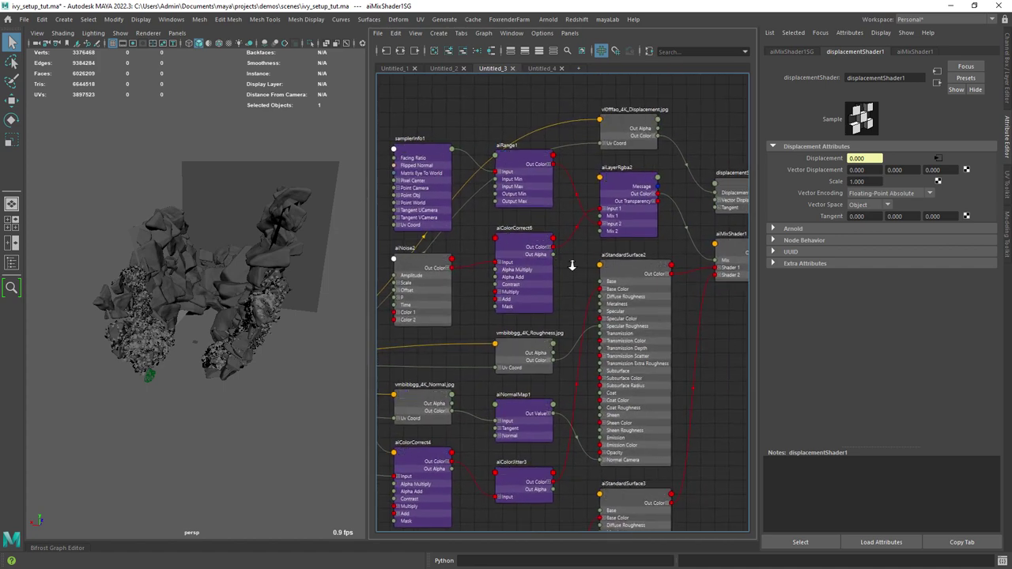
alt+right_drag(574, 276, 567, 273)
alt+middle_drag(567, 274, 553, 252)
click(657, 248)
alt+middle_drag(635, 276, 616, 254)
click(554, 233)
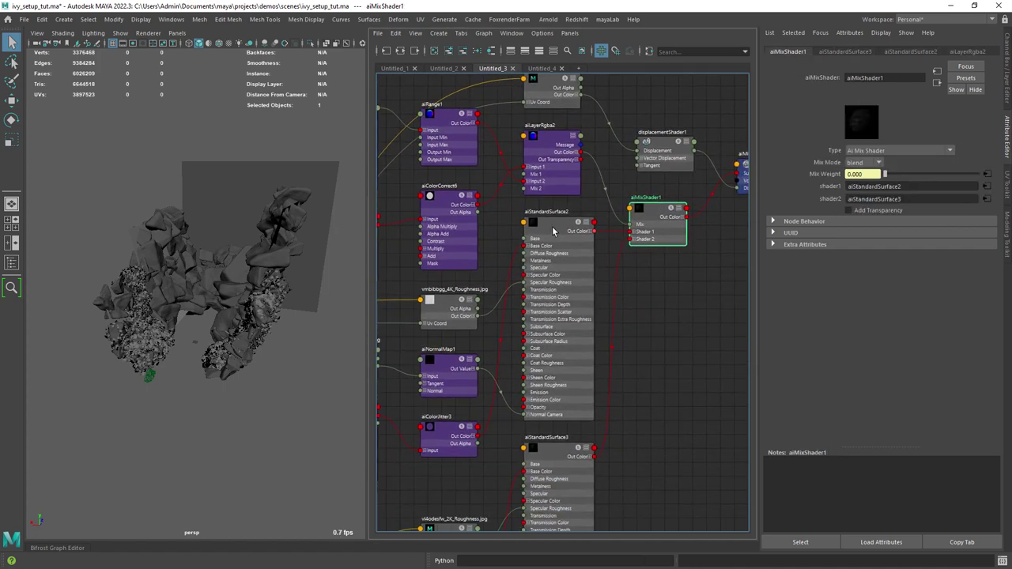
click(553, 233)
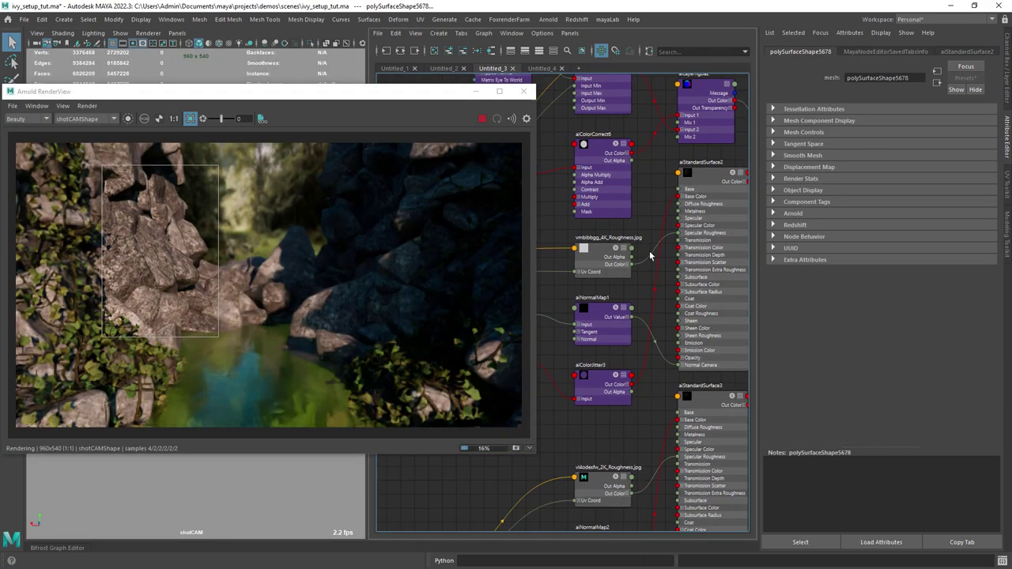
Trace the rock's base color through the vmbibbgg_4K_Albedo_v2.jpg, aiColorJitter2 and aiColorCorrect4 nodes.
alt+middle_drag(603, 364, 692, 325)
alt+middle_drag(590, 323, 697, 333)
click(599, 332)
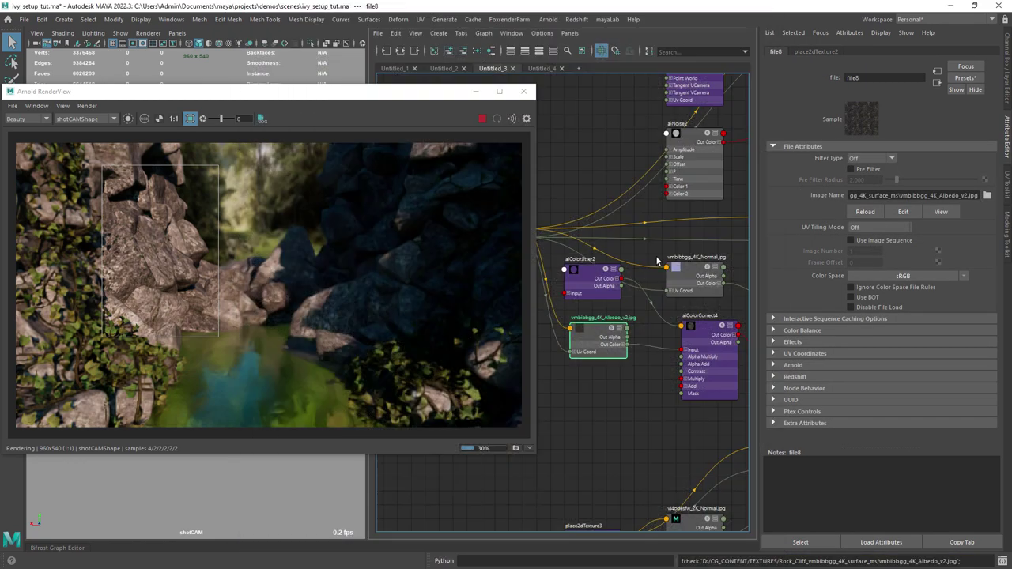
alt+middle_drag(601, 293, 598, 310)
drag(596, 297, 607, 315)
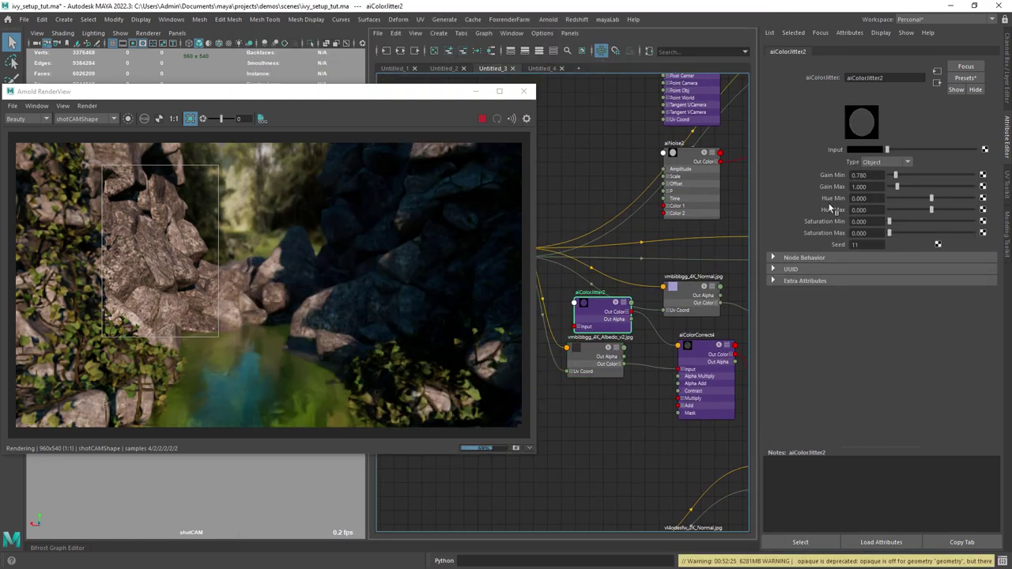
drag(704, 353, 698, 348)
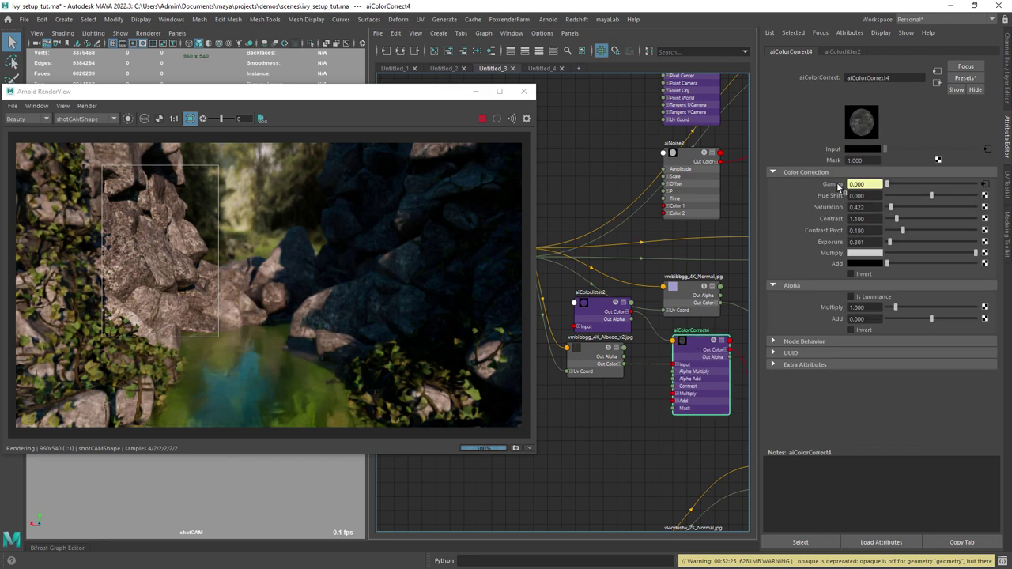
Widen the rock color variation on aiColorJitter2 with Gain Min 0.570 and Gain Max 1.962, and select aiColorCorrect4.
click(606, 314)
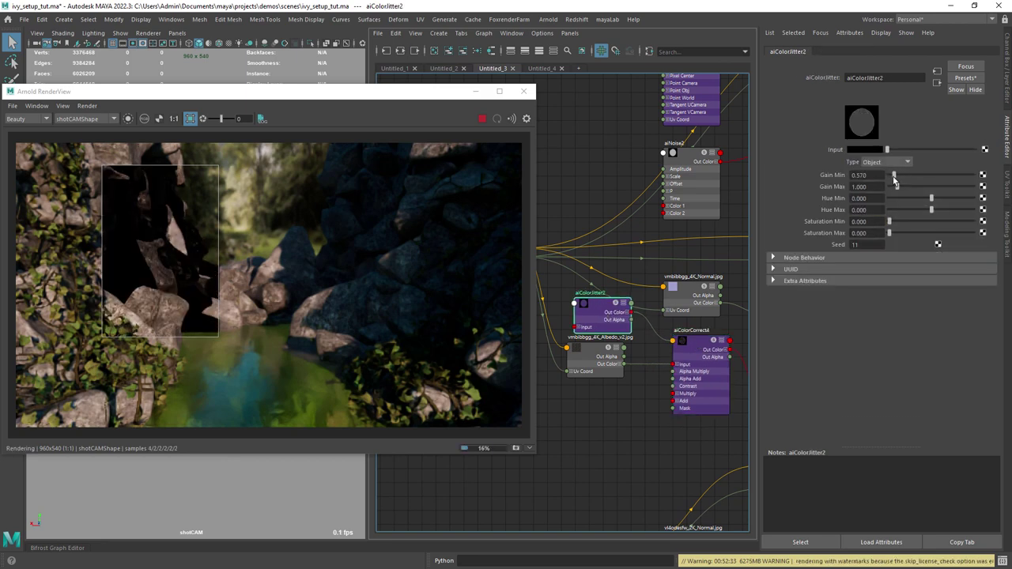
drag(895, 176, 894, 177)
click(697, 345)
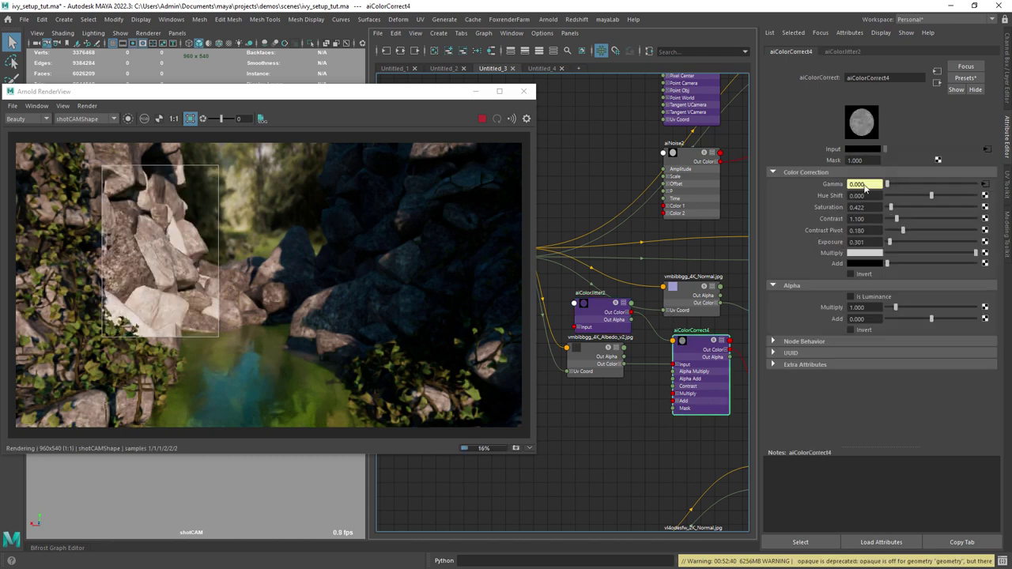
Undo the last changes made to the rock's color jitter and color correction nodes.
key(ctrl+z)
key(ctrl+z)
key(ctrl+z)
key(ctrl+z)
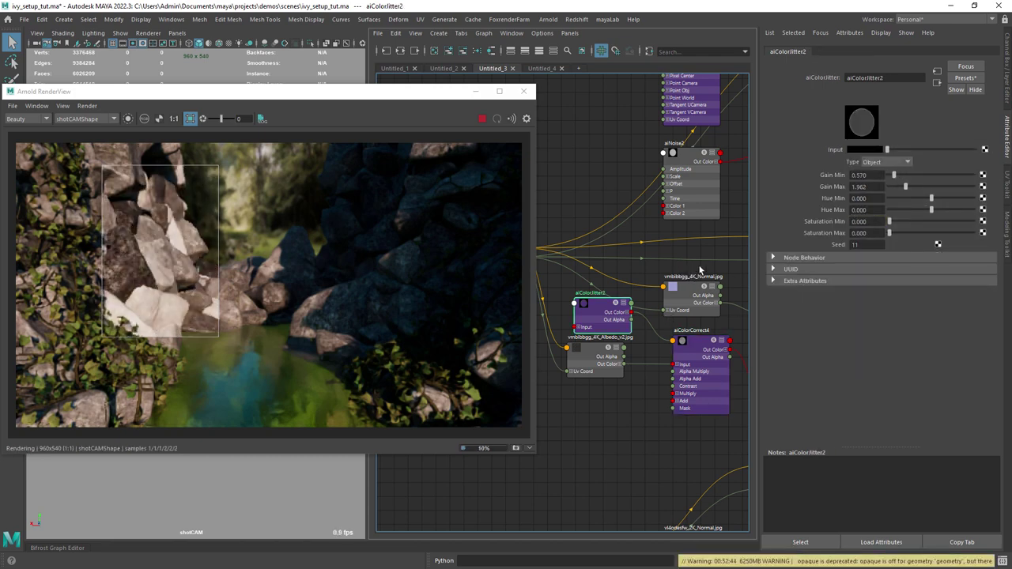
Undo the remaining gain changes on the rock's aiColorJitter2 node.
key(ctrl+z)
key(ctrl+z)
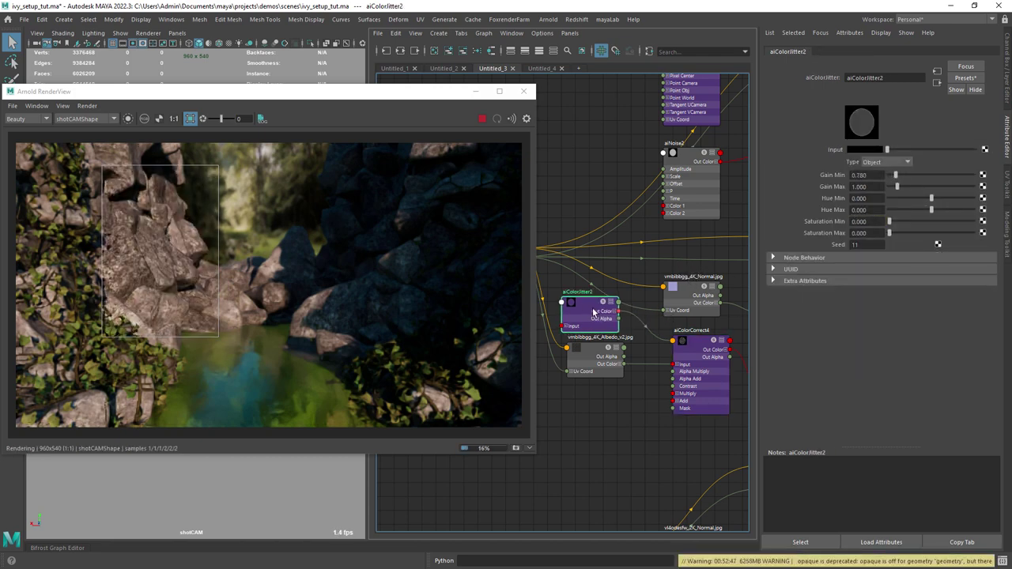
alt+middle_drag(646, 348, 560, 310)
drag(626, 322, 632, 325)
Try a different Hue Min on the aiColorJitter3 node and undo the change.
alt+middle_drag(634, 321, 576, 322)
click(665, 321)
drag(932, 198, 948, 199)
scroll(676, 266, up, 1)
key(ctrl+z)
key(ctrl+z)
Select the rock objects that use the material and assign only aiStandardSurface3 to them.
alt+middle_drag(676, 266, 635, 292)
scroll(662, 262, down, 3)
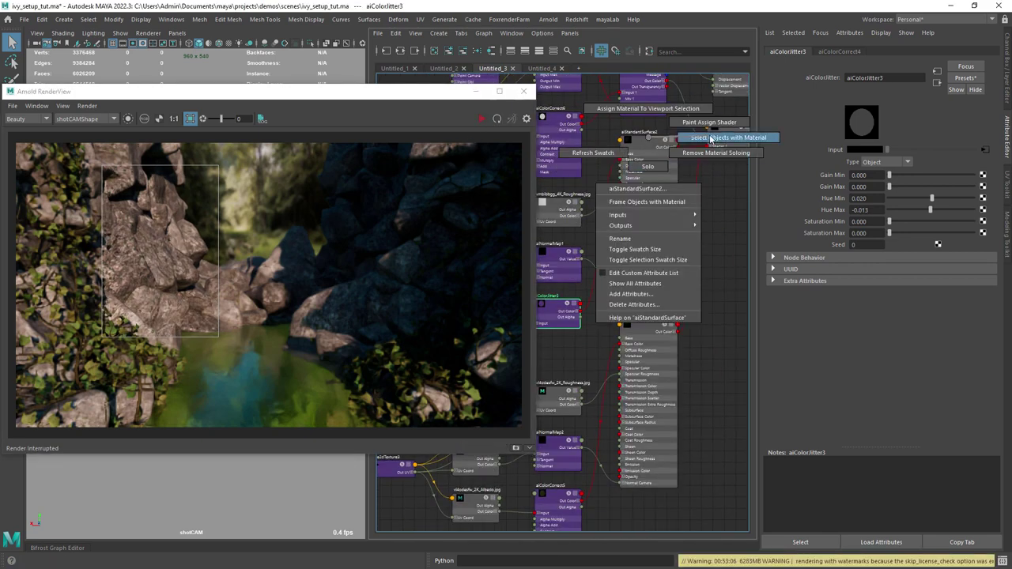
right_drag(709, 140, 705, 171)
right_drag(633, 323, 632, 290)
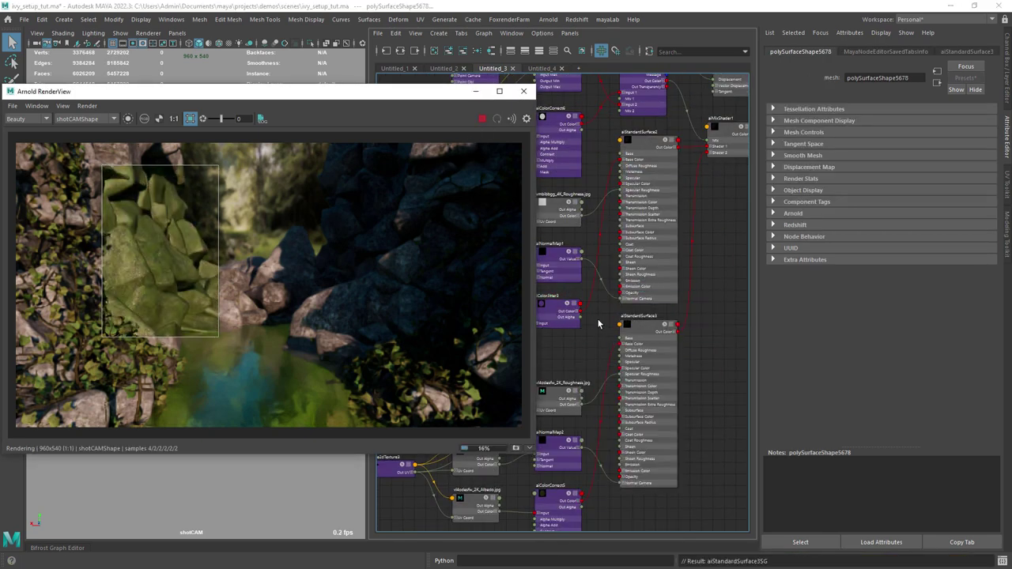
Assign the aiMixShader1 material back to the selected rock objects.
alt+middle_drag(612, 243, 598, 451)
scroll(617, 330, up, 2)
alt+middle_drag(617, 330, 542, 320)
right_drag(650, 328, 665, 302)
Isolate the selected node in the render and preview the aiRange1 mask on the rocks.
click(128, 118)
alt+middle_drag(560, 320, 683, 310)
click(685, 257)
alt+middle_drag(565, 236, 605, 216)
click(689, 218)
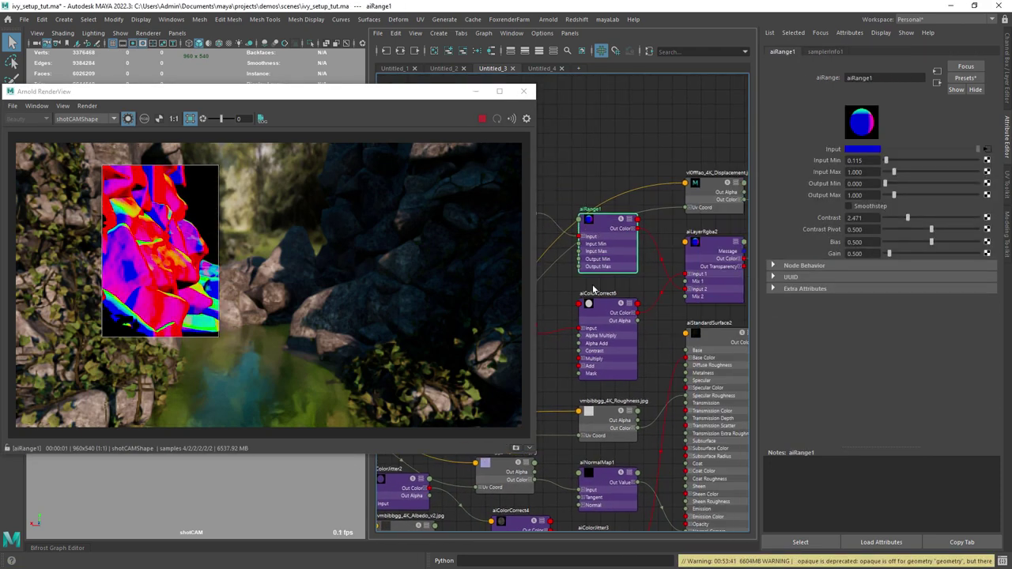
Preview the combined aiLayerRgba2 mask and the aiMixShader1 result on the rocks in the render.
alt+middle_drag(715, 256, 626, 261)
click(629, 261)
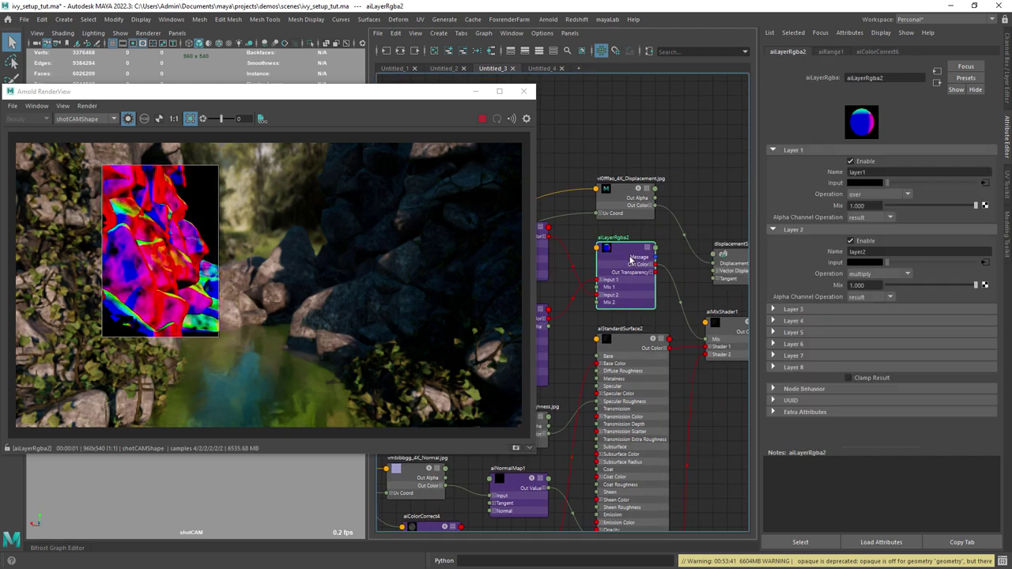
scroll(564, 328, up, 1)
alt+middle_drag(564, 329, 624, 298)
click(594, 303)
alt+middle_drag(715, 295, 566, 314)
click(644, 314)
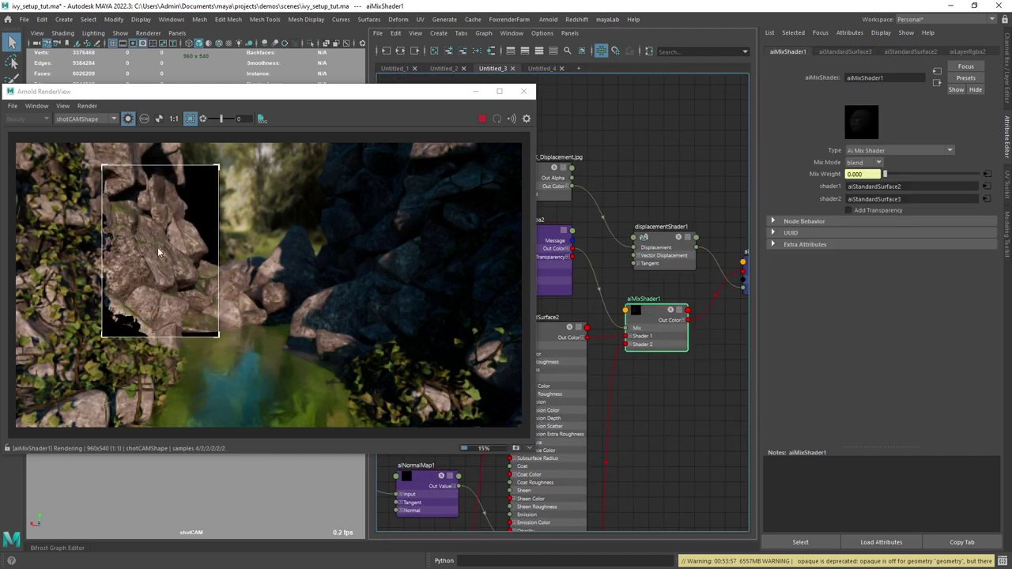
Enlarge the render region over the central rocks, restore full shading, and stop and close the Arnold render.
drag(86, 156, 364, 363)
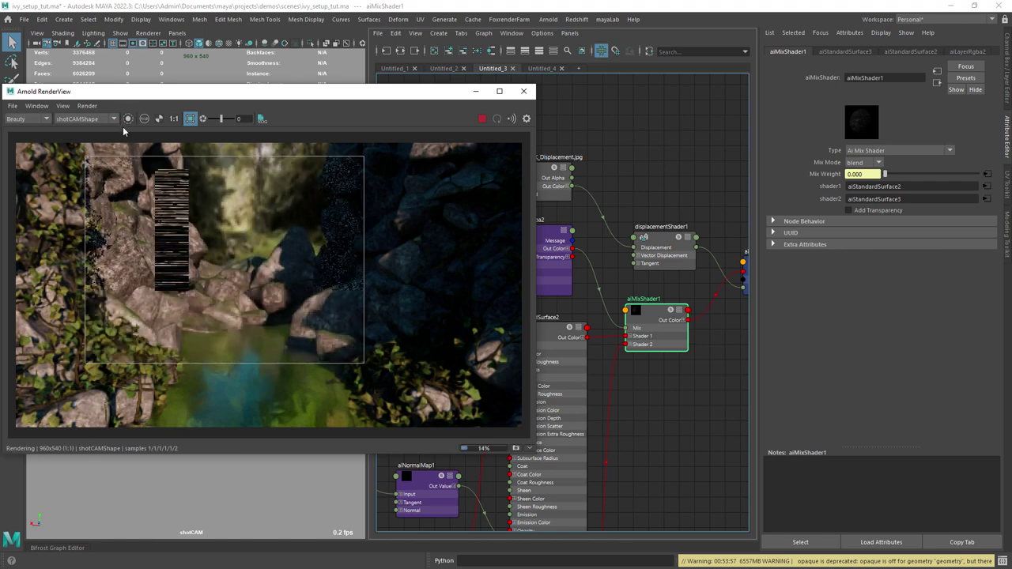
click(129, 118)
click(483, 119)
click(523, 92)
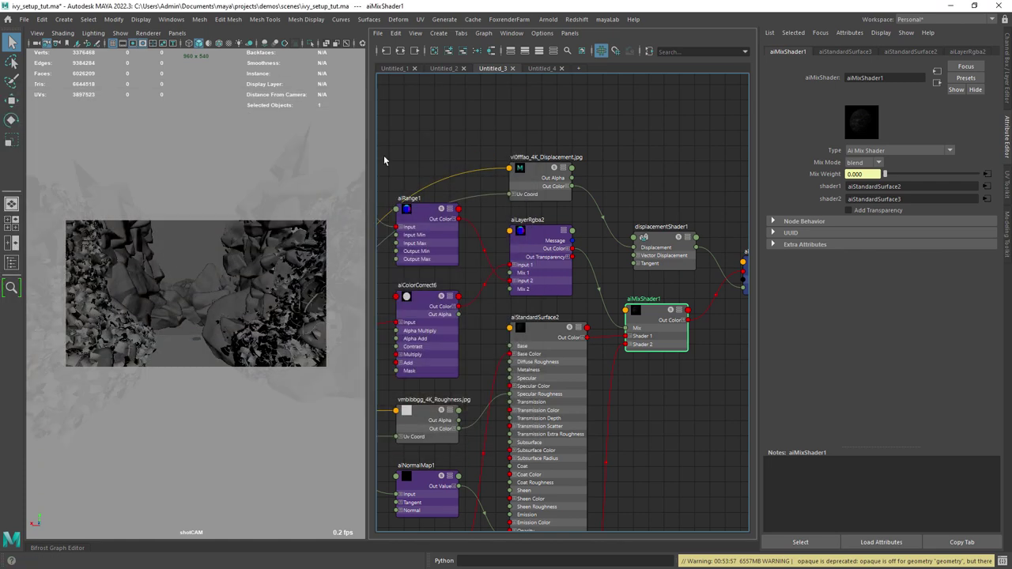
Examine the background's texture, aiColorCorrect7 and aiUtility2 nodes in the Untitled_4 graph, and inspect its plane, pPlane5, in the perspective view.
click(541, 69)
scroll(588, 383, up, 8)
alt+middle_drag(587, 384, 509, 266)
scroll(531, 315, up, 4)
alt+middle_drag(532, 315, 599, 325)
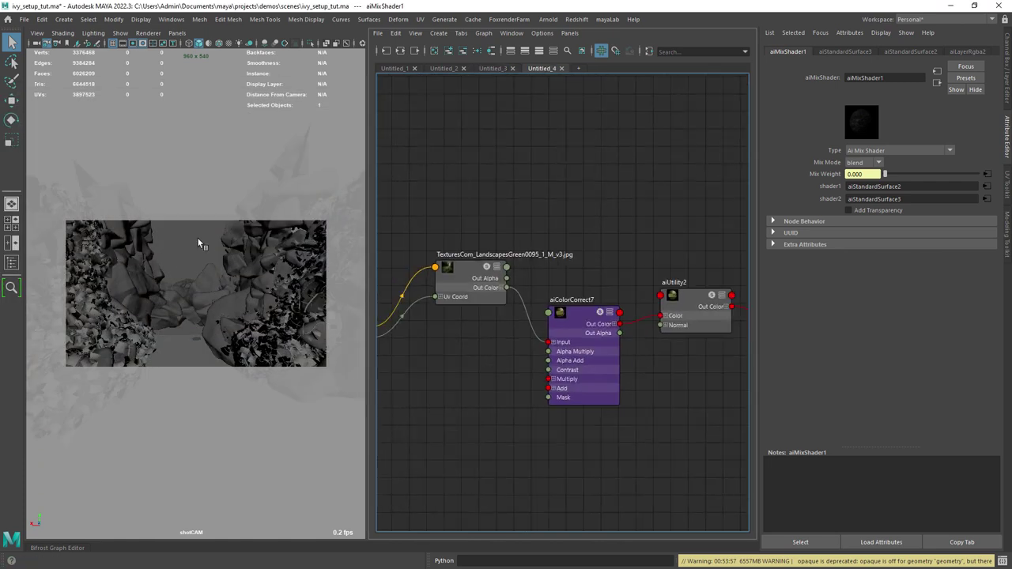
scroll(599, 326, down, 1)
click(204, 246)
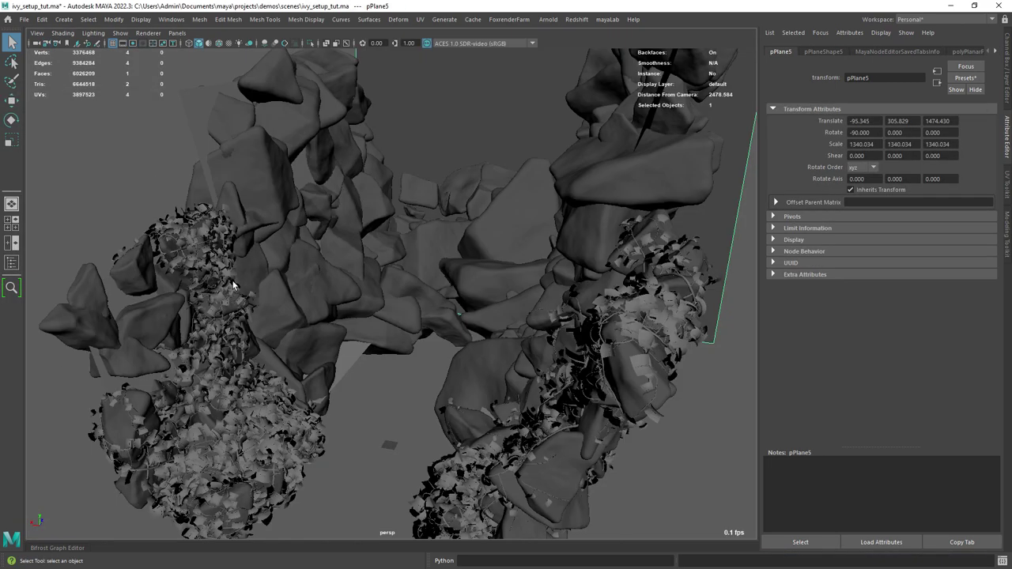
alt+drag(238, 285, 347, 388)
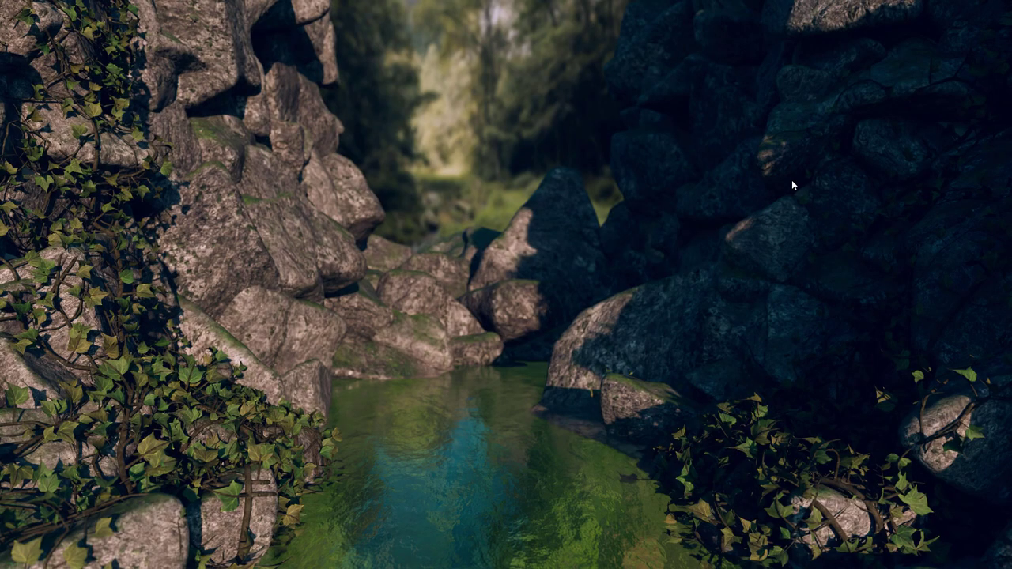